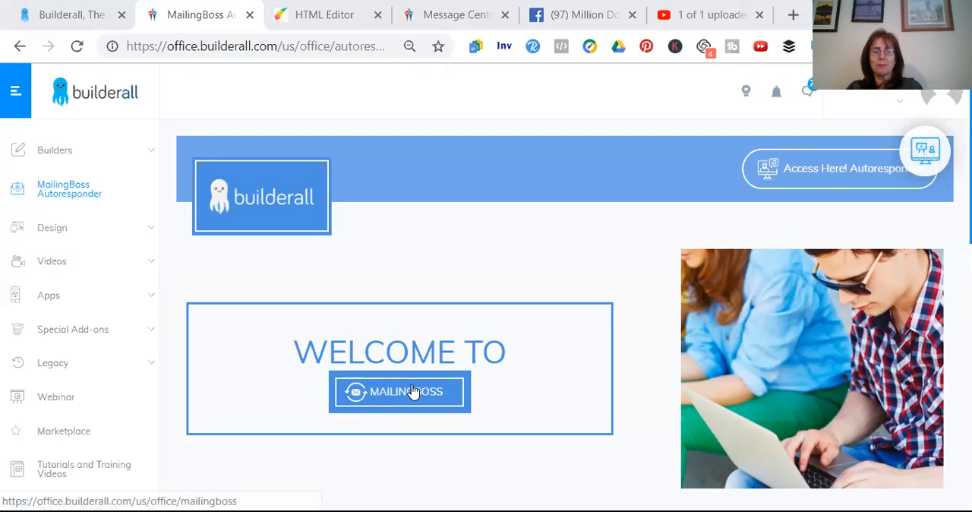
Open MailingBoss and start creating a new subscriber list named "test"
click(413, 391)
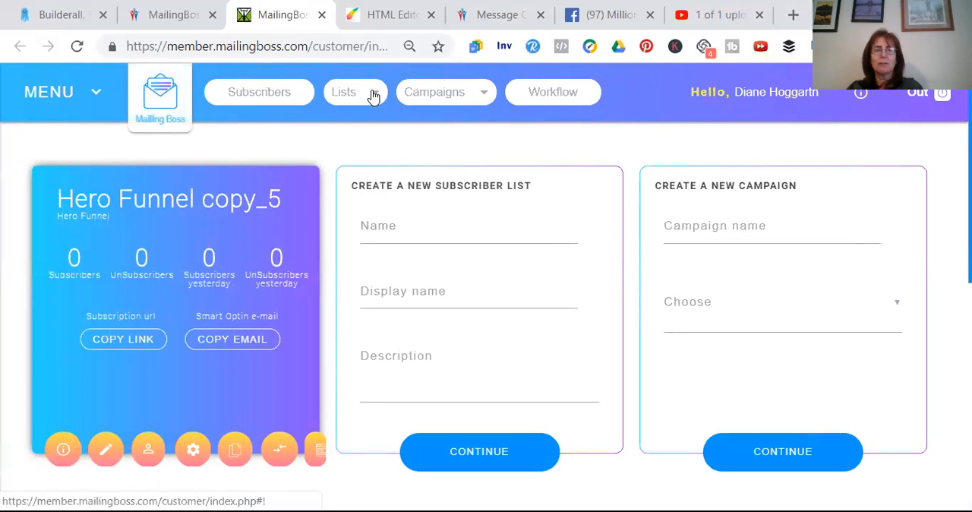
click(410, 227)
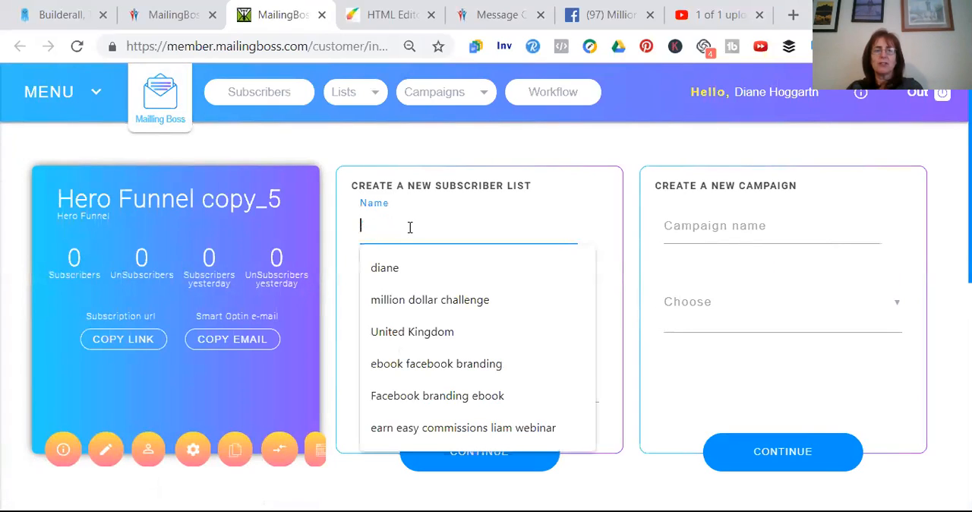
text(test)
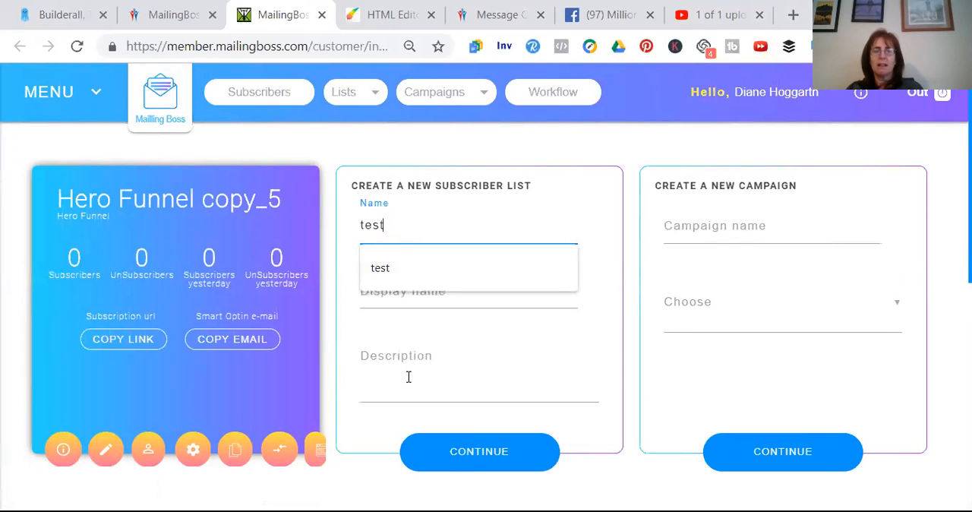
click(460, 453)
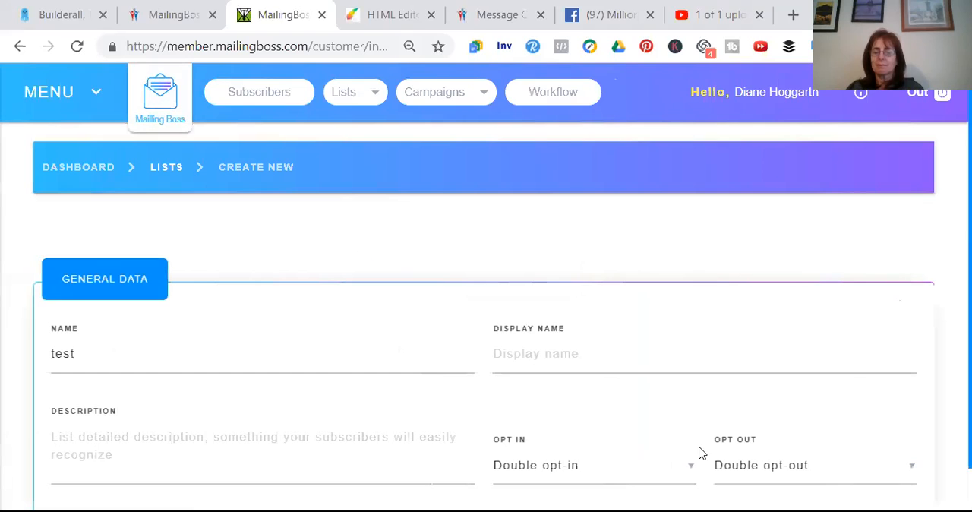
Complete the list's general data with description "test", Single opt-in and Single opt-out, and continue to the custom fields
scroll(700, 453, down, 1)
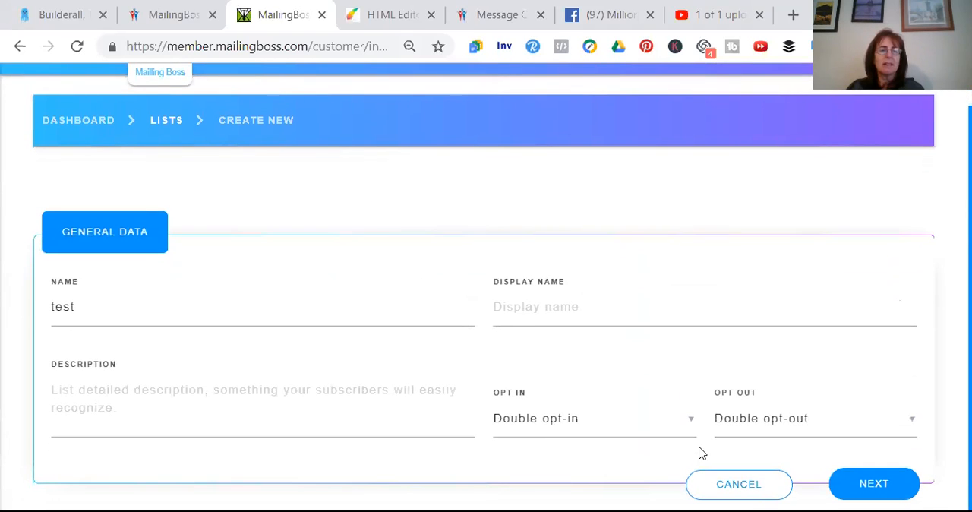
click(243, 399)
text(test)
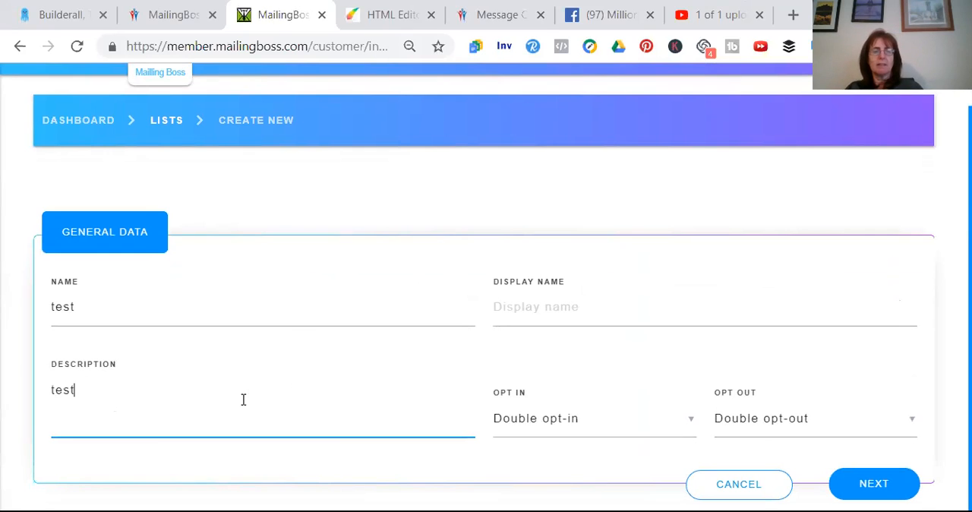
click(692, 422)
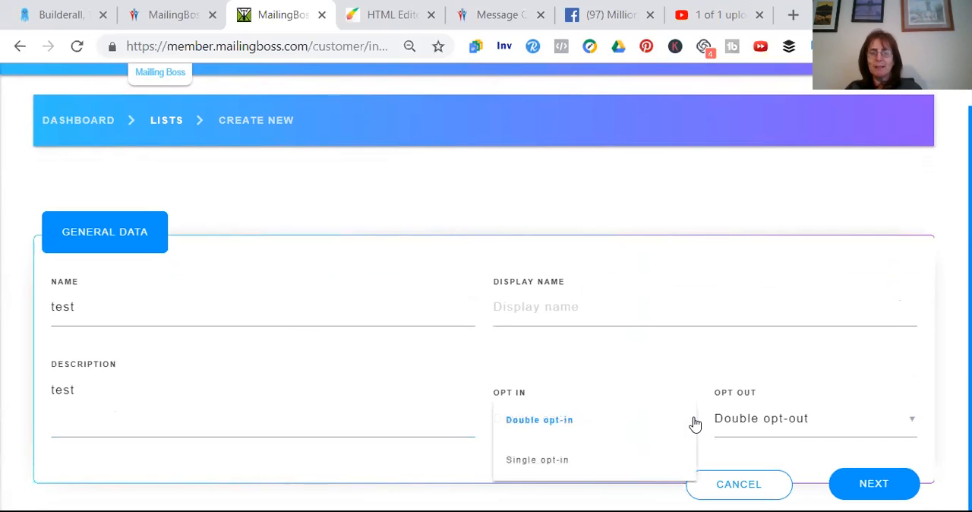
click(592, 466)
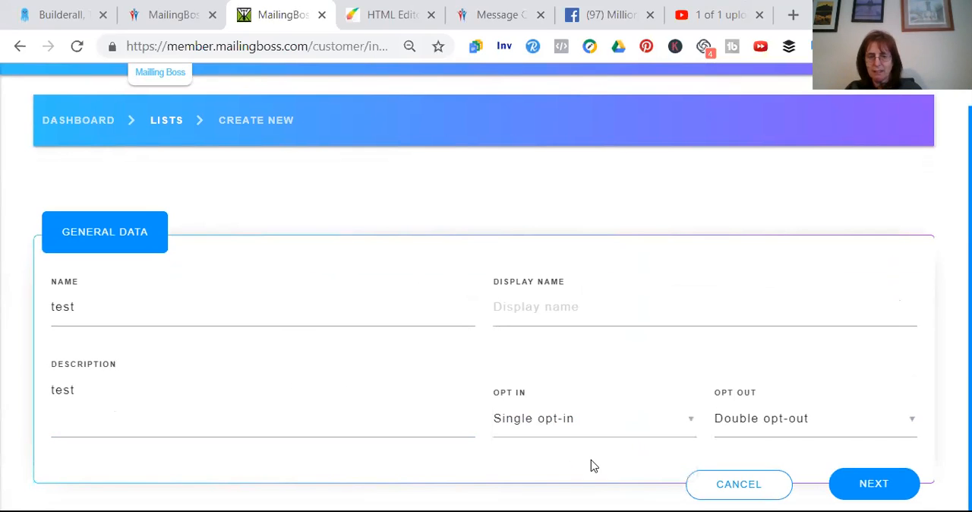
click(909, 426)
click(818, 459)
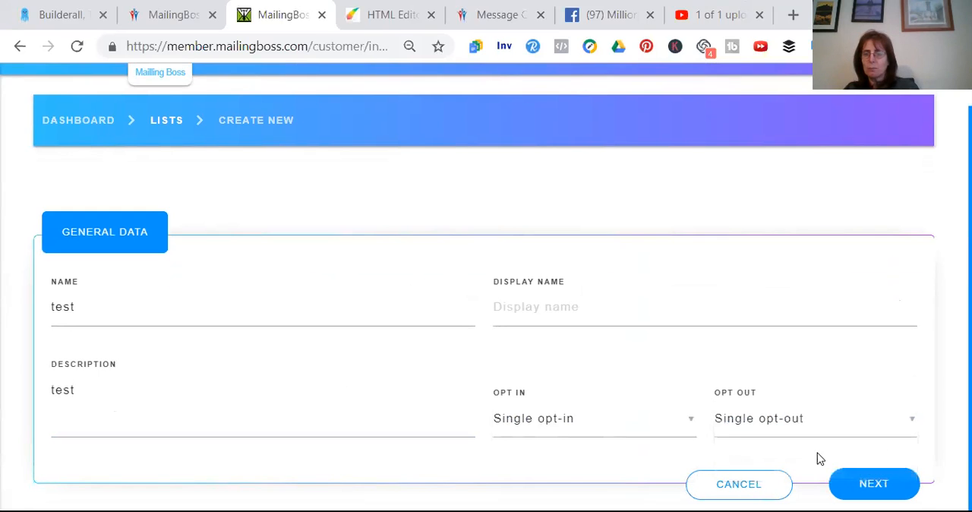
click(861, 482)
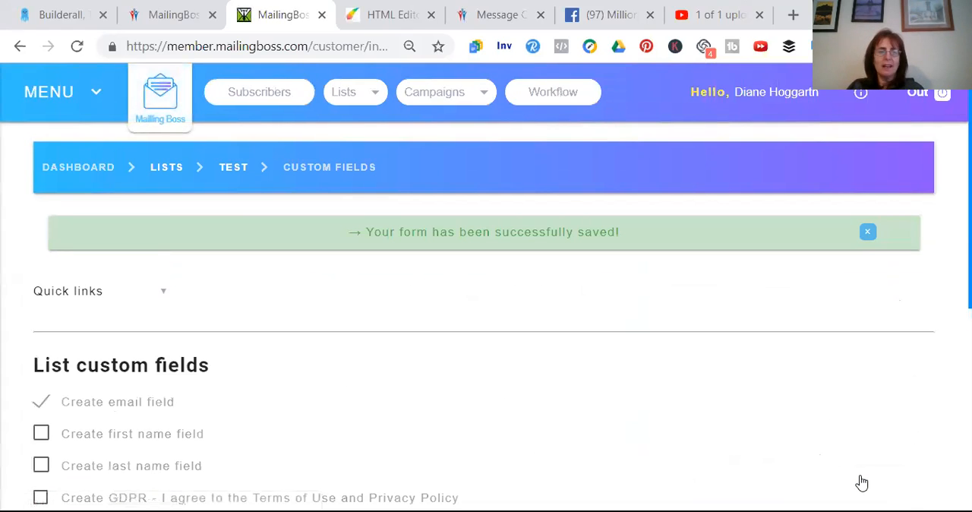
Save the list's custom fields with only the email field enabled
scroll(861, 483, down, 2)
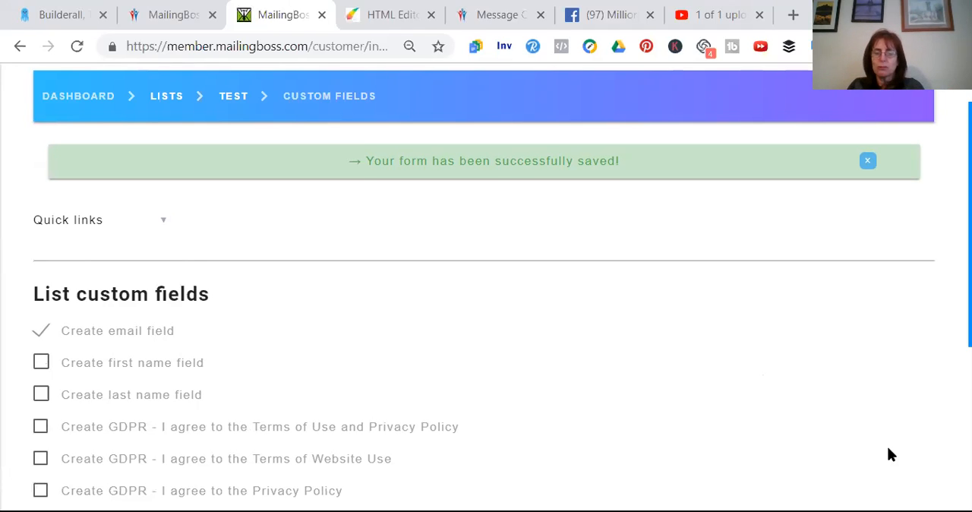
scroll(888, 449, down, 3)
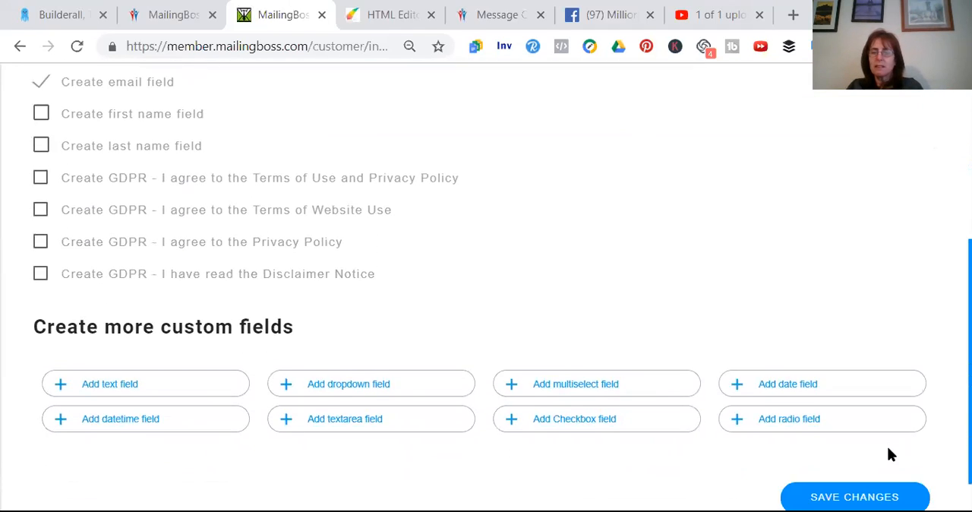
scroll(891, 454, down, 1)
click(881, 449)
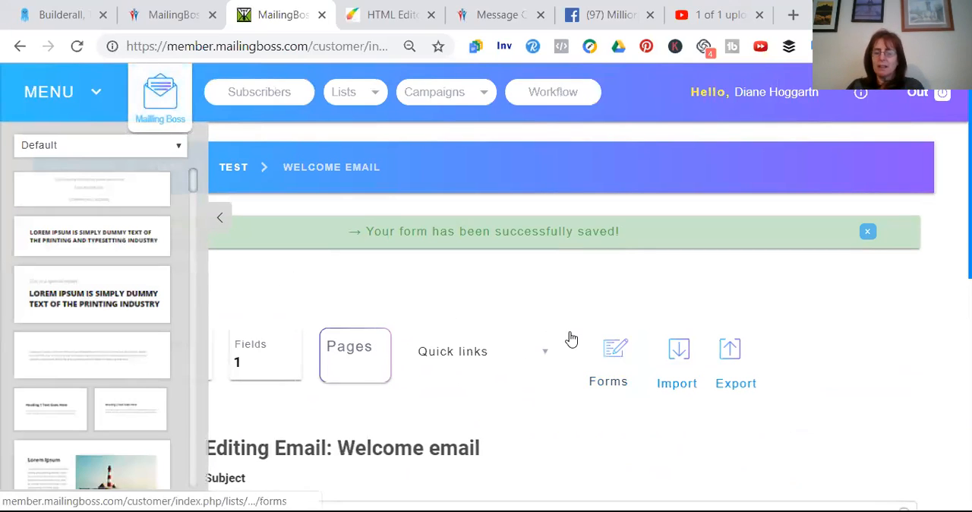
Insert the Lorem Ipsum snippet with the lighthouse image below the welcome email's text
scroll(571, 338, down, 1)
scroll(570, 339, down, 5)
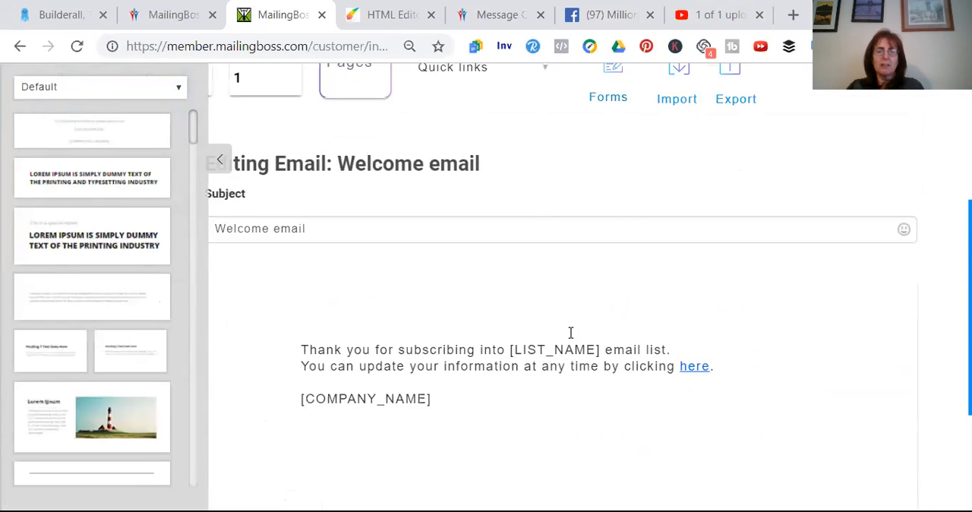
scroll(571, 332, down, 1)
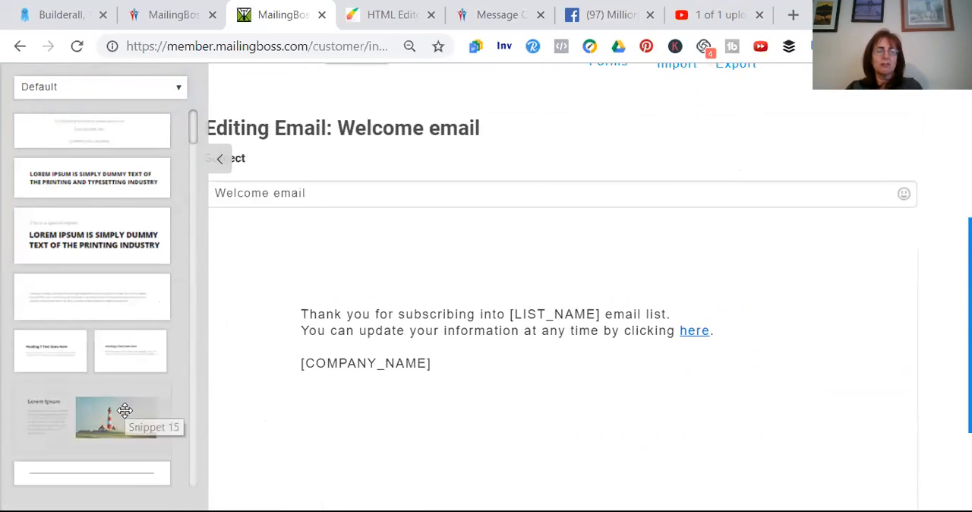
drag(125, 410, 654, 400)
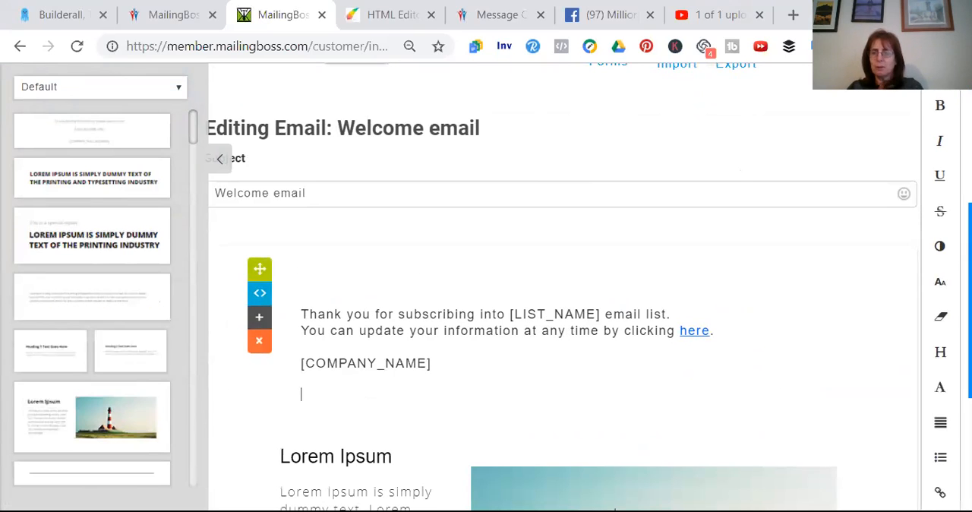
scroll(562, 303, down, 3)
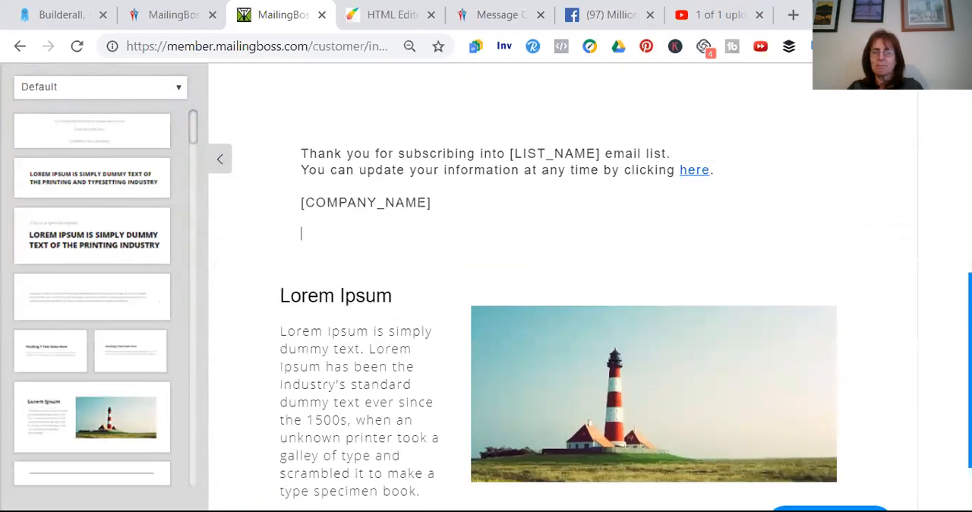
Replace the welcome email's default thank-you text with "Here is your free ebook called .............."
scroll(561, 303, up, 1)
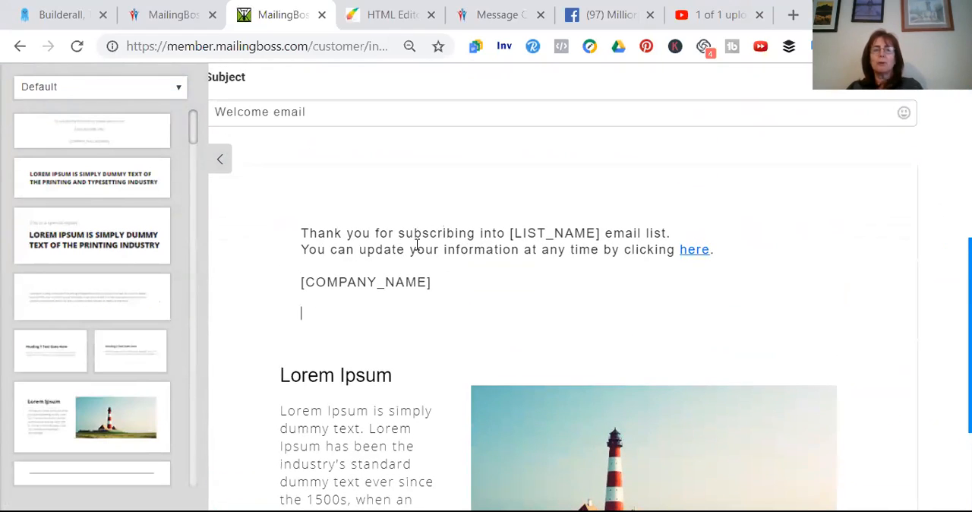
drag(438, 262, 298, 228)
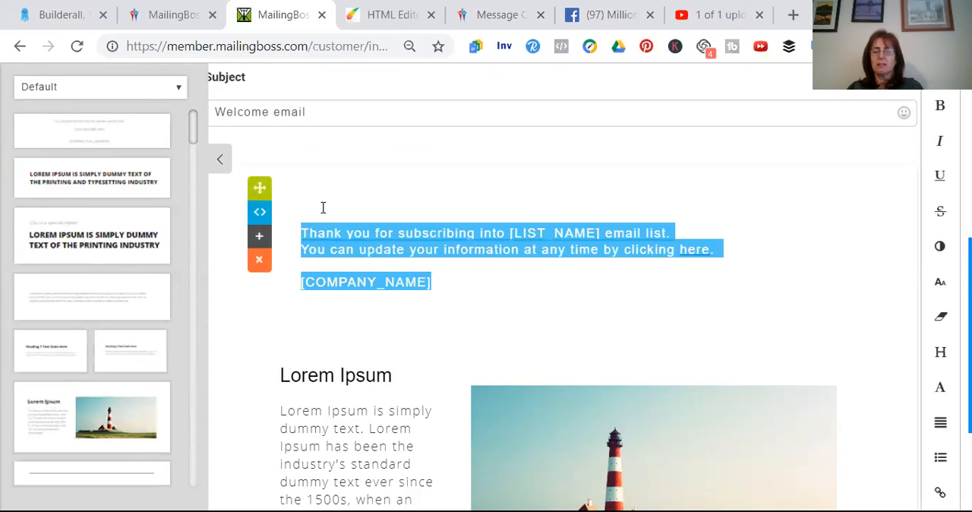
key(BackSpace)
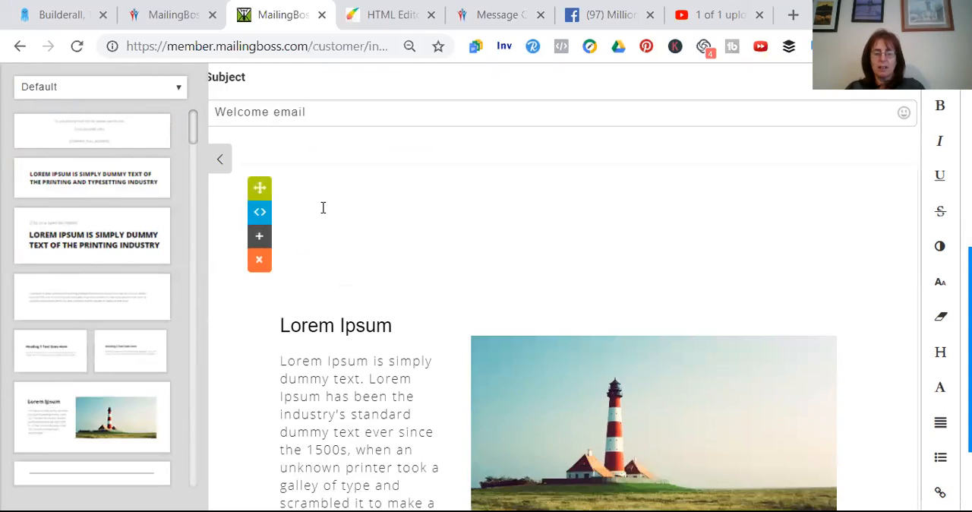
text(Her)
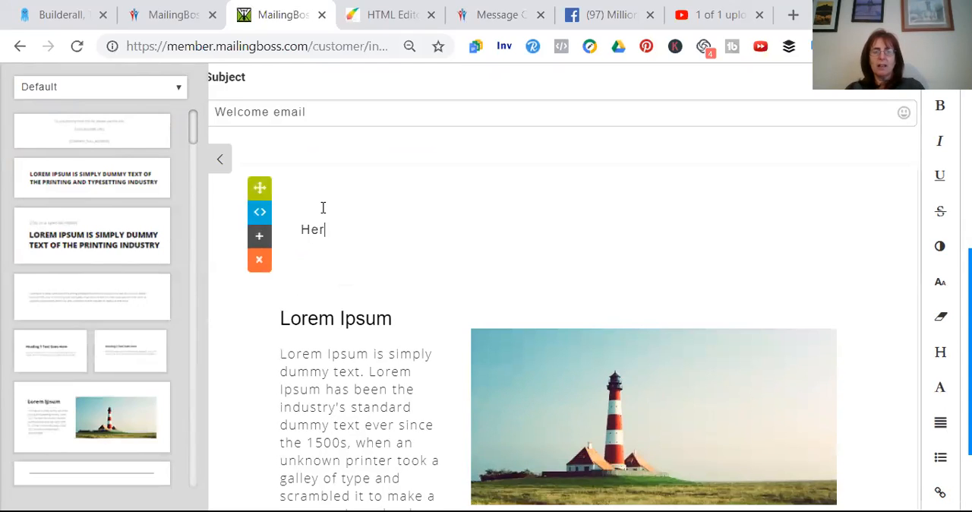
text(e is )
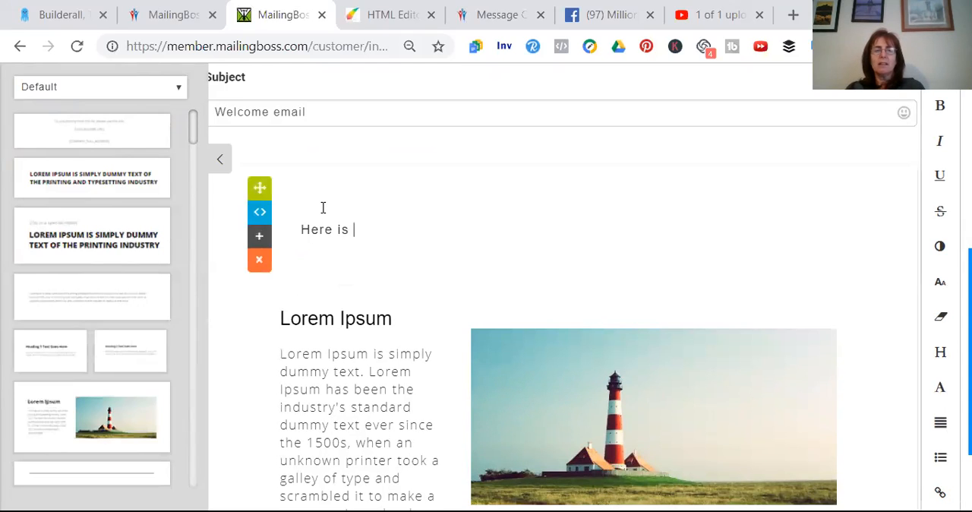
text(your free ebo)
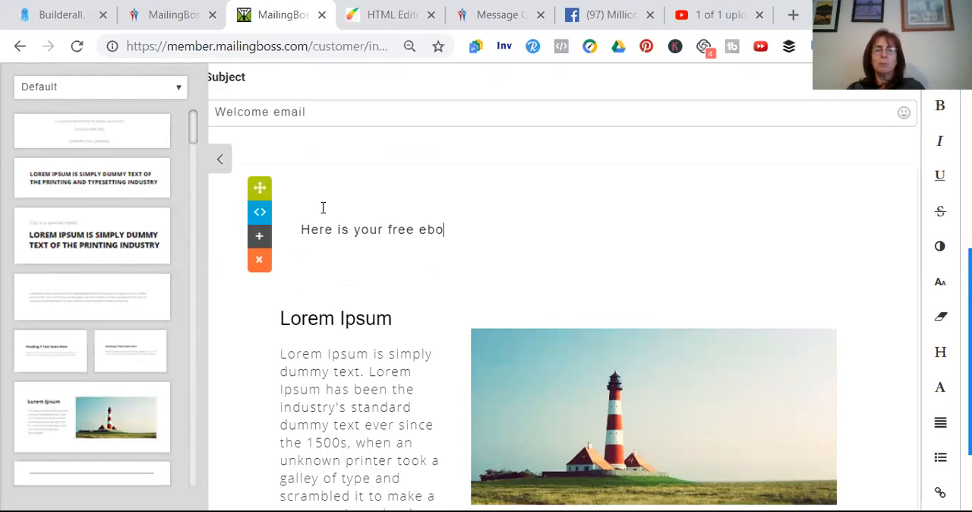
text(ok called ...............)
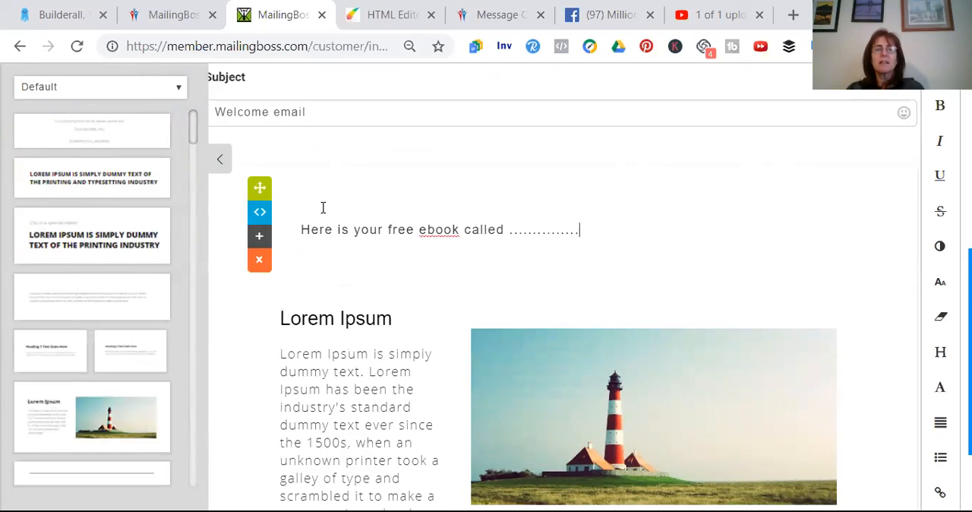
Collapse the snippet library, review the welcome email, and save it to finish the list setup
click(220, 164)
click(220, 164)
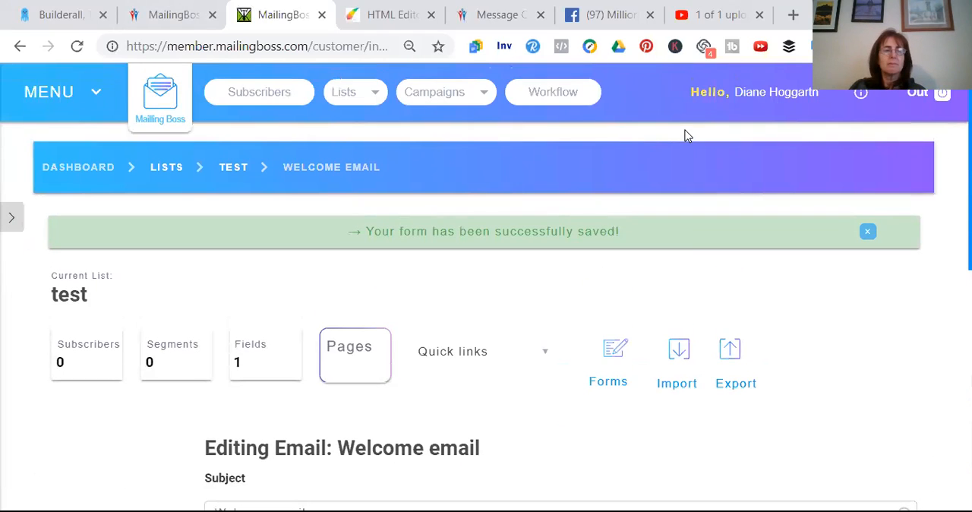
scroll(685, 135, down, 7)
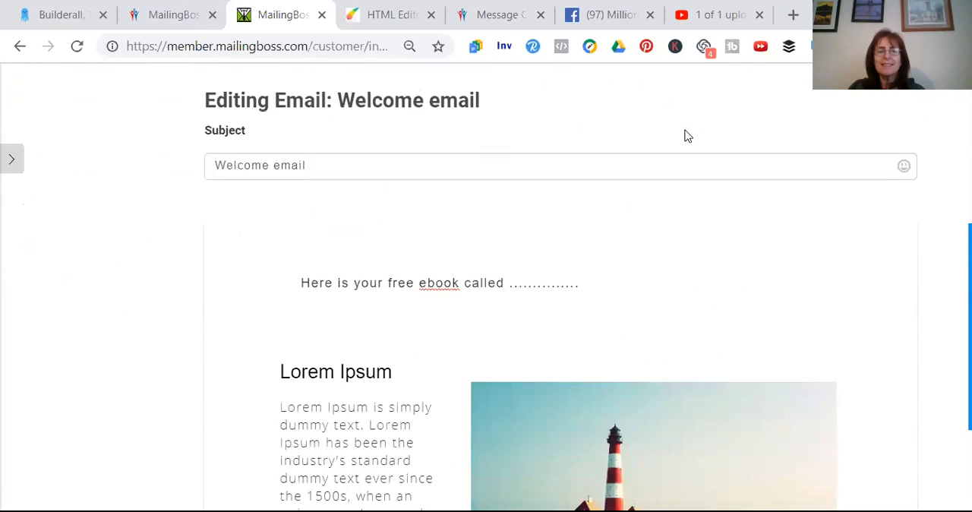
scroll(686, 133, up, 7)
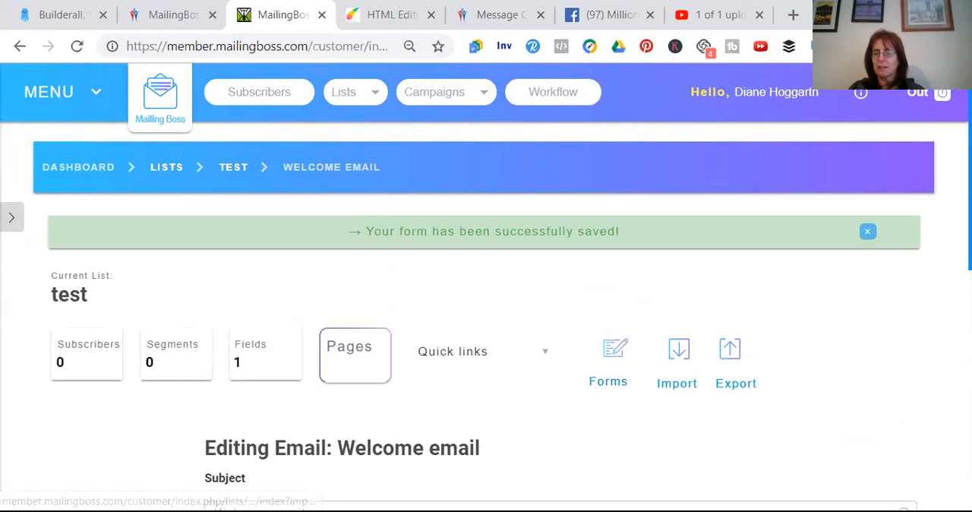
scroll(486, 304, down, 7)
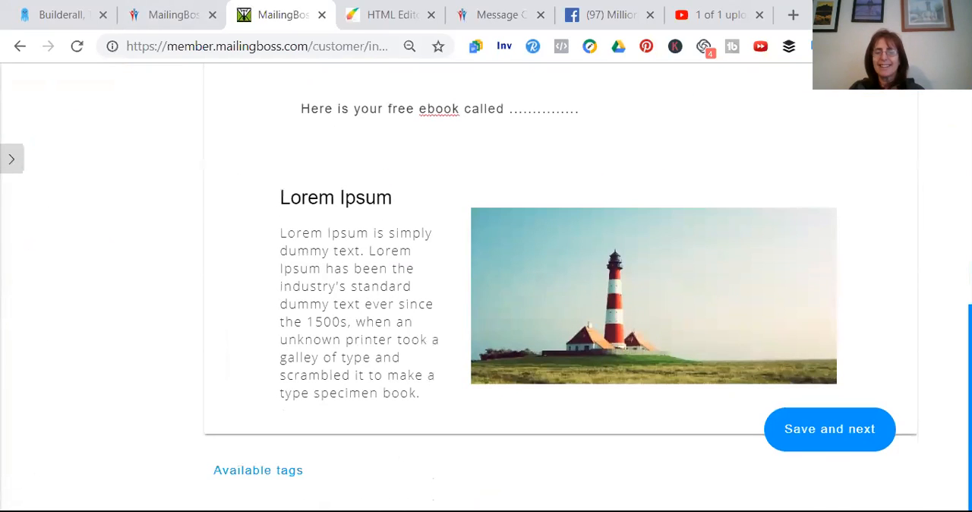
click(811, 443)
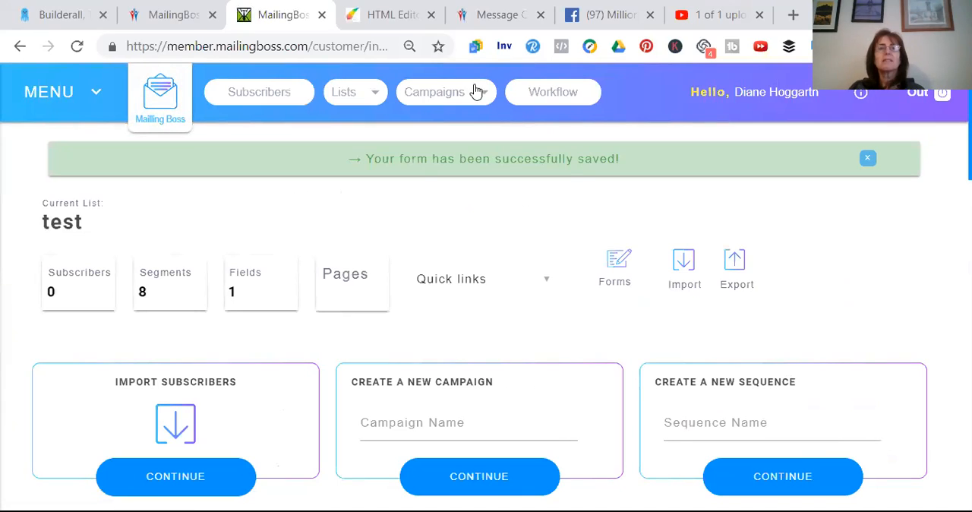
Switch to the HTML Editor page and delete the "Get instant Access" button below the thank-you text
click(385, 16)
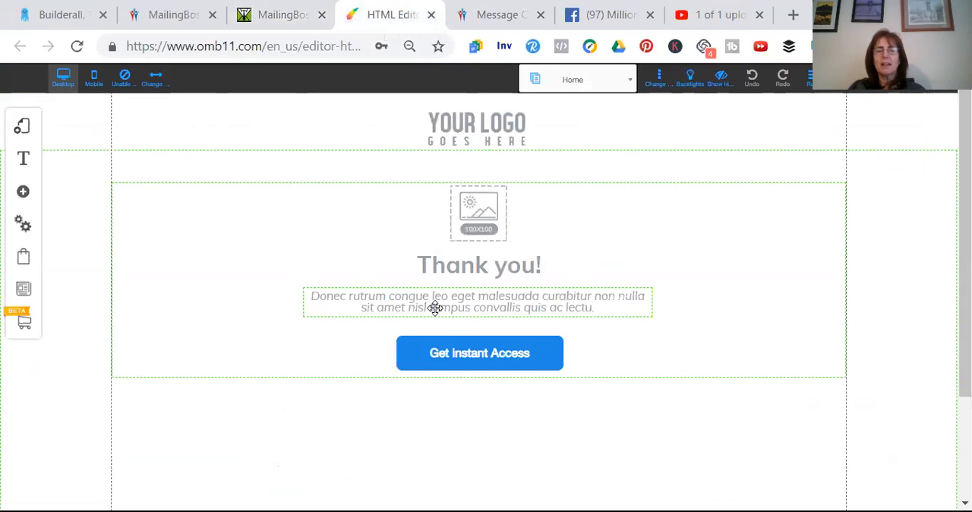
click(464, 356)
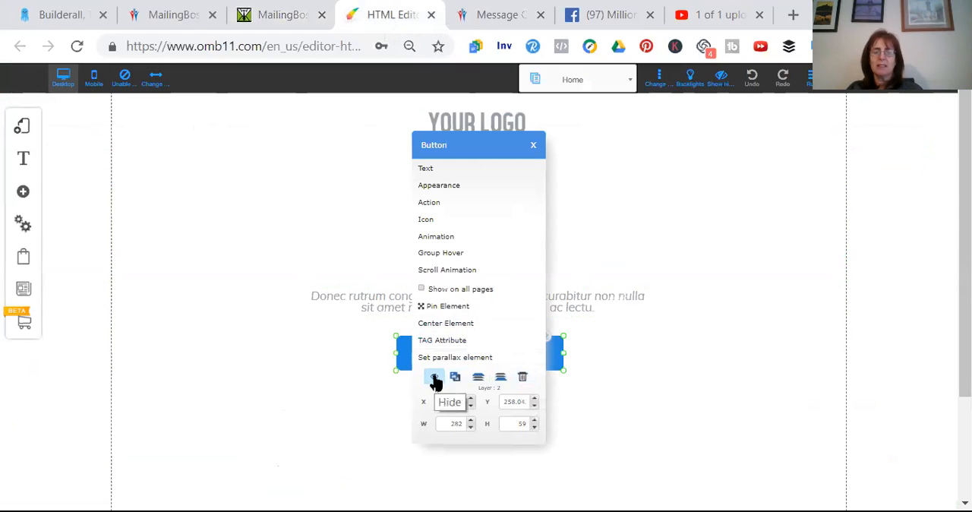
click(524, 377)
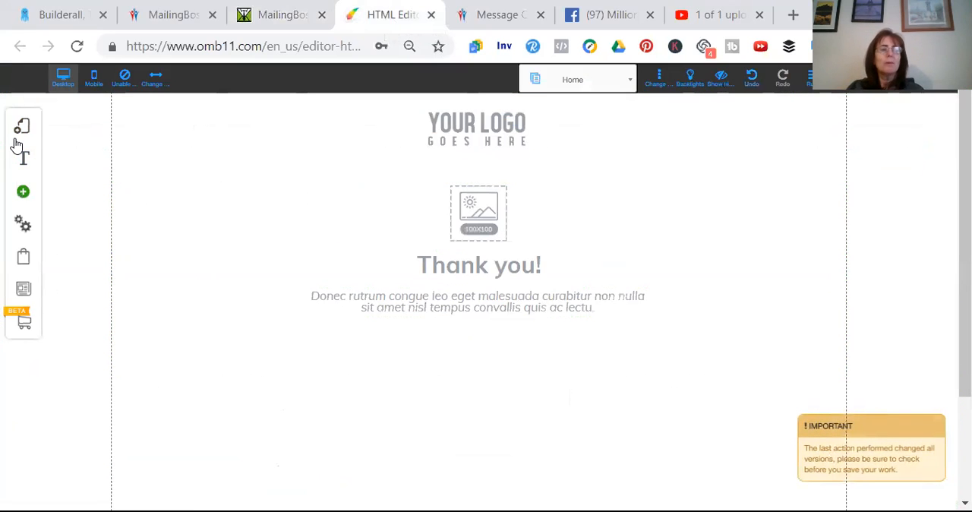
Add the Email Marketing opt-in form with the orange "Get Your Free Stuff Today" button to the page
click(22, 191)
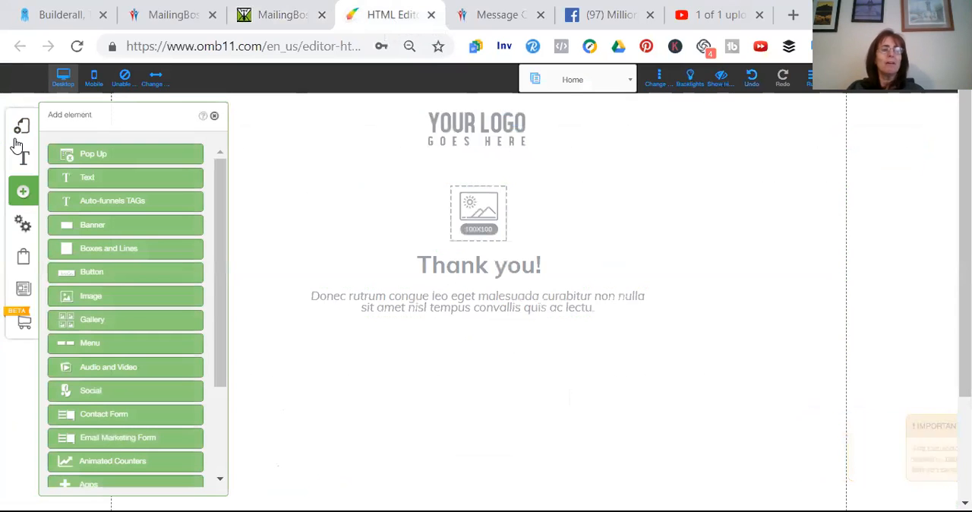
click(125, 438)
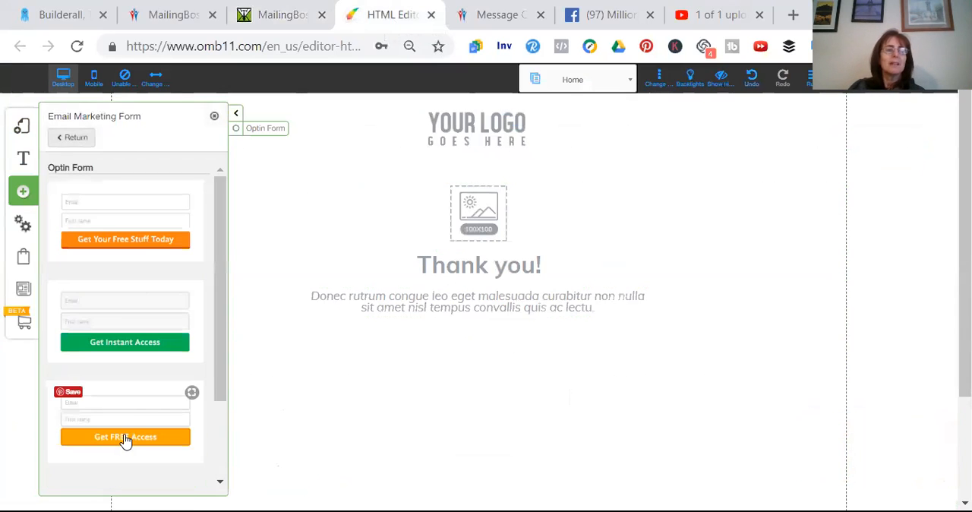
click(150, 220)
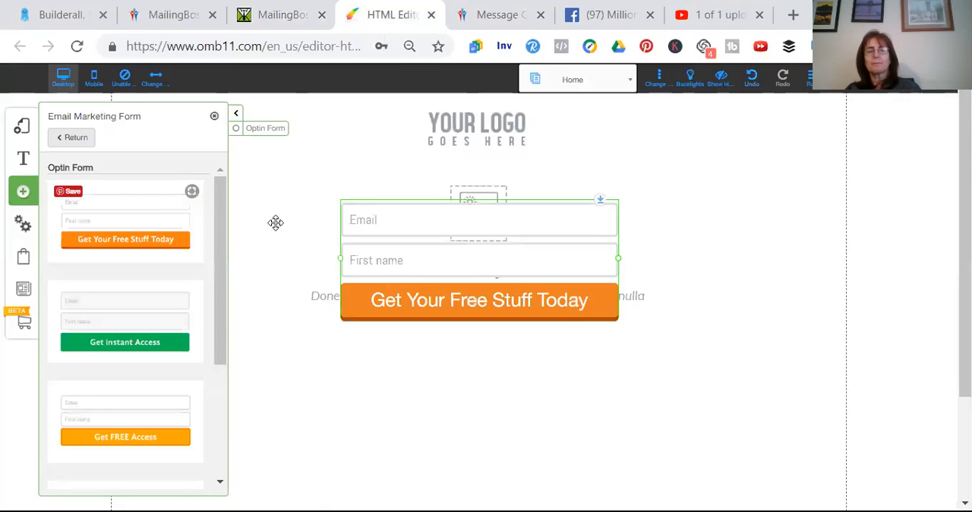
Move the opt-in form below the thank-you paragraph and start configuring it, agreeing to save the layout first
drag(421, 228, 440, 373)
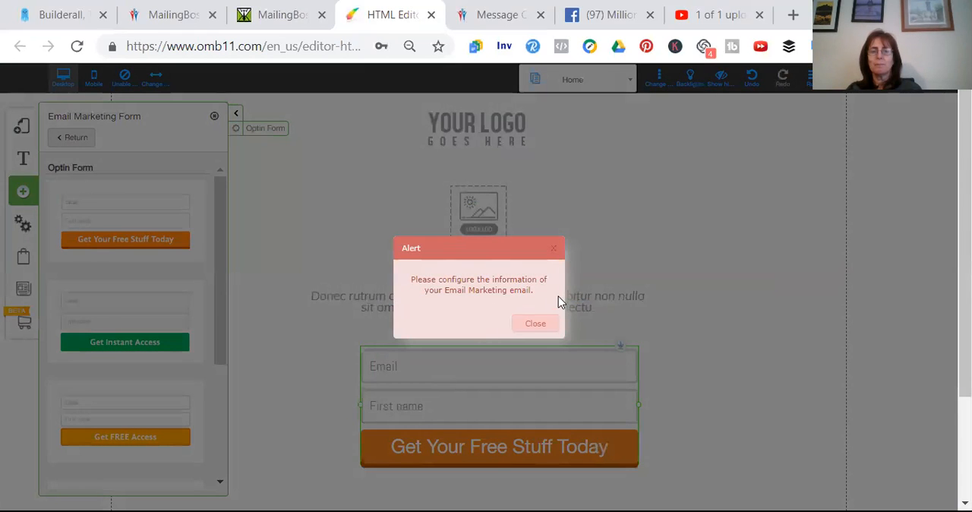
click(534, 324)
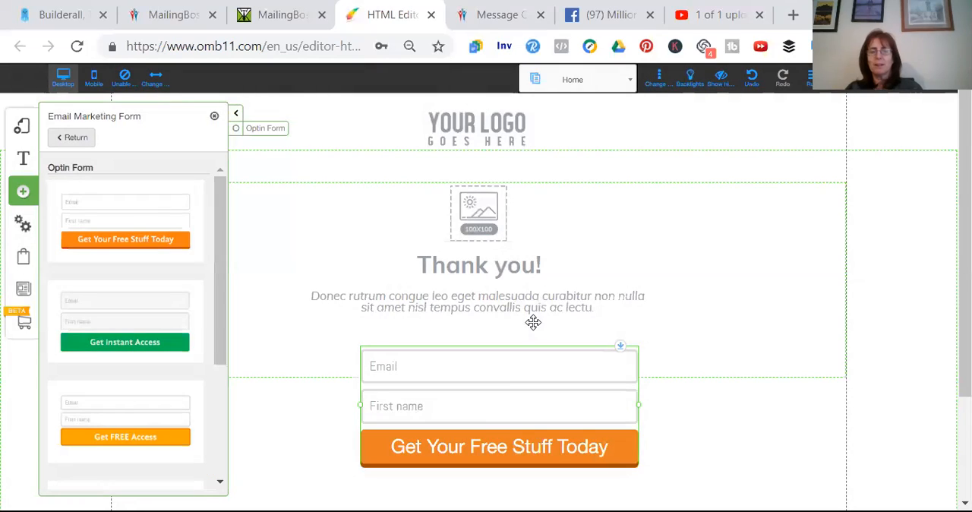
click(475, 447)
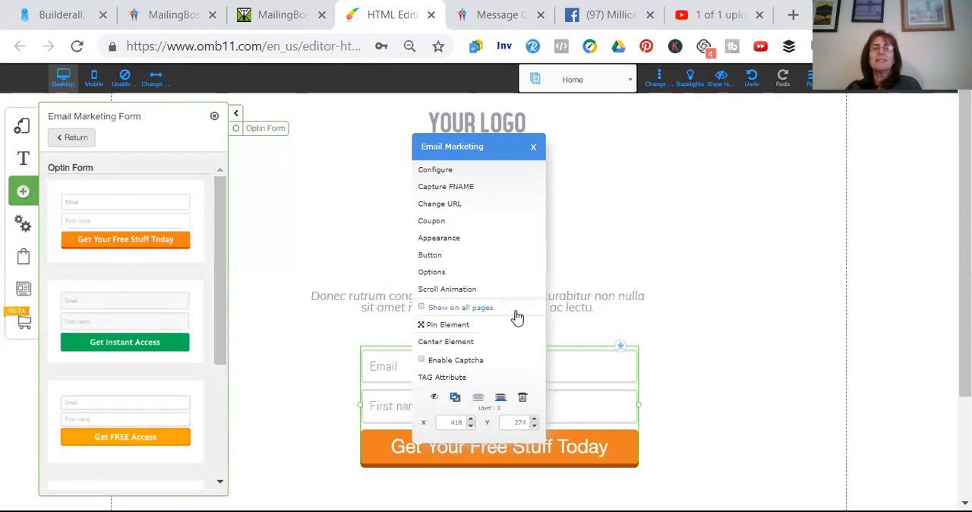
click(453, 174)
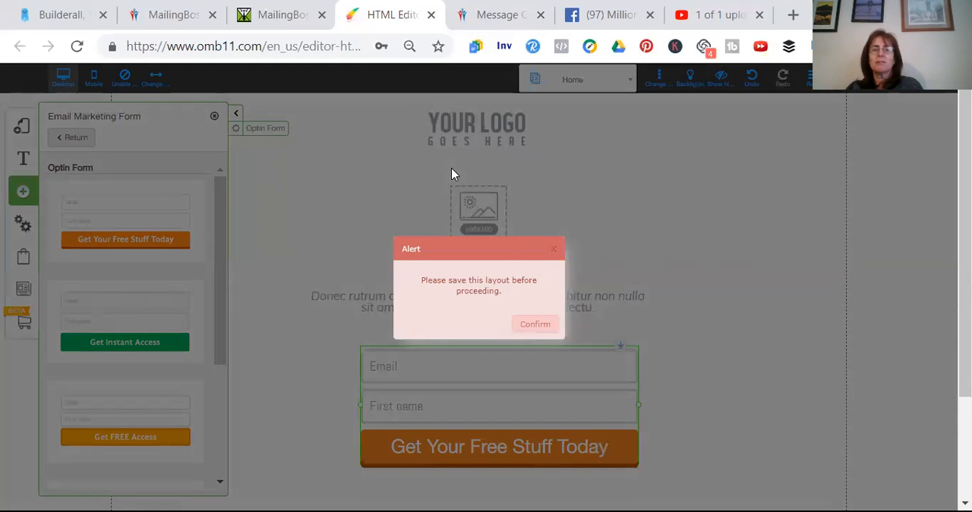
click(527, 326)
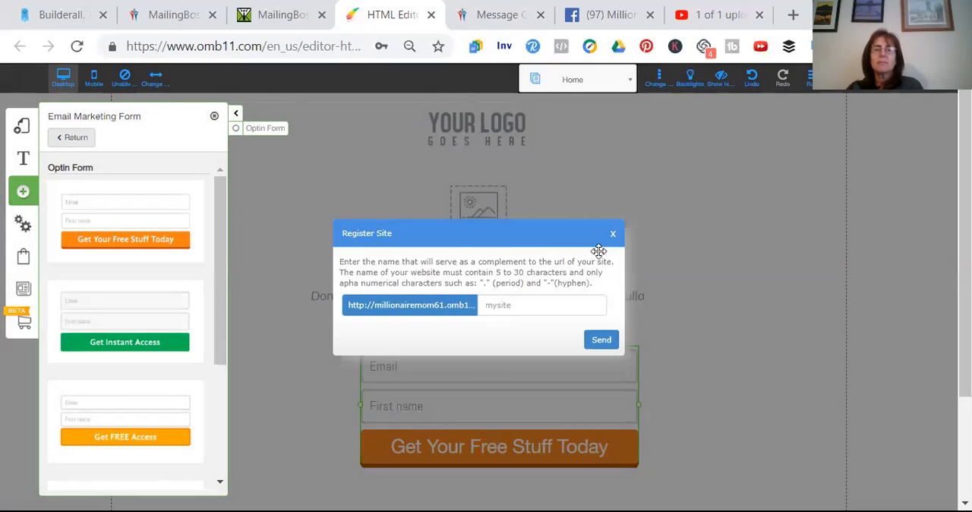
Try to register the site under the name "test"
click(550, 301)
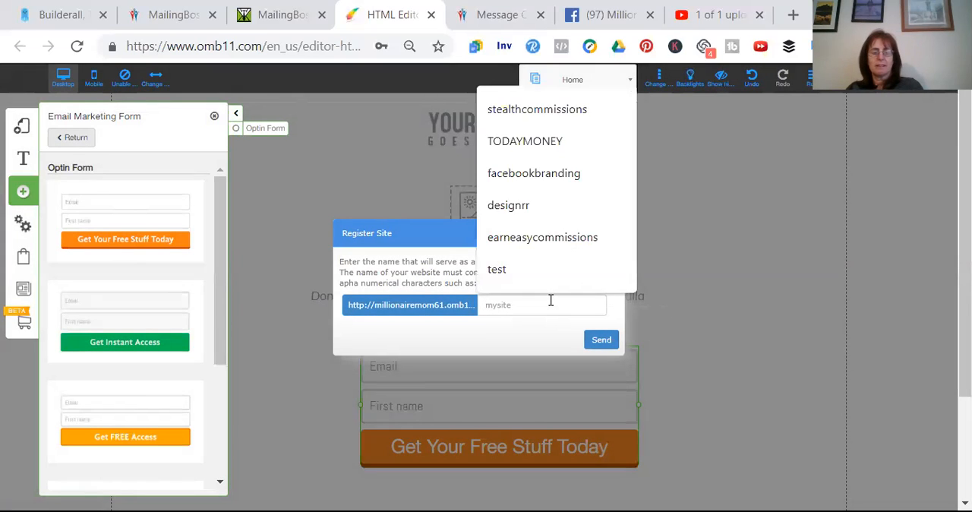
text(test)
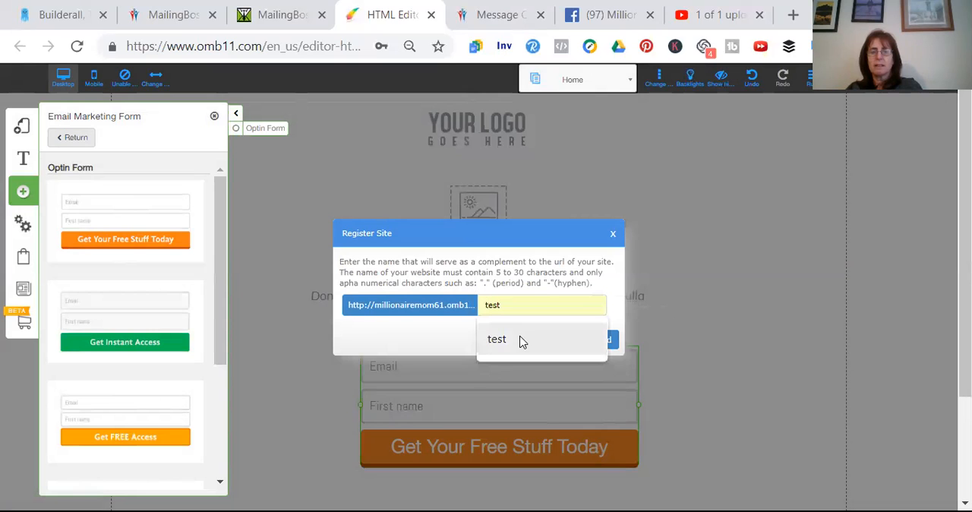
click(520, 341)
click(599, 340)
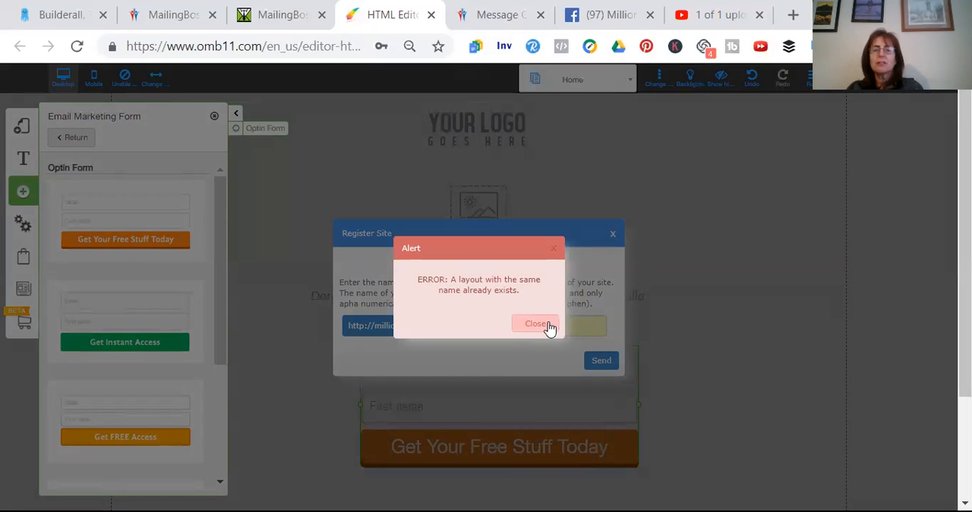
click(555, 324)
Register the site under the name "test2" and save the layout
click(516, 329)
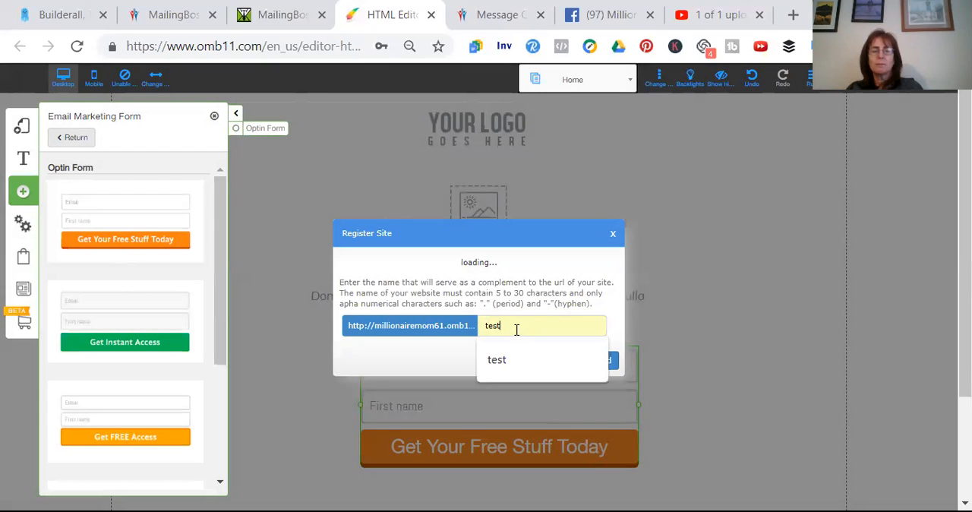
text(2)
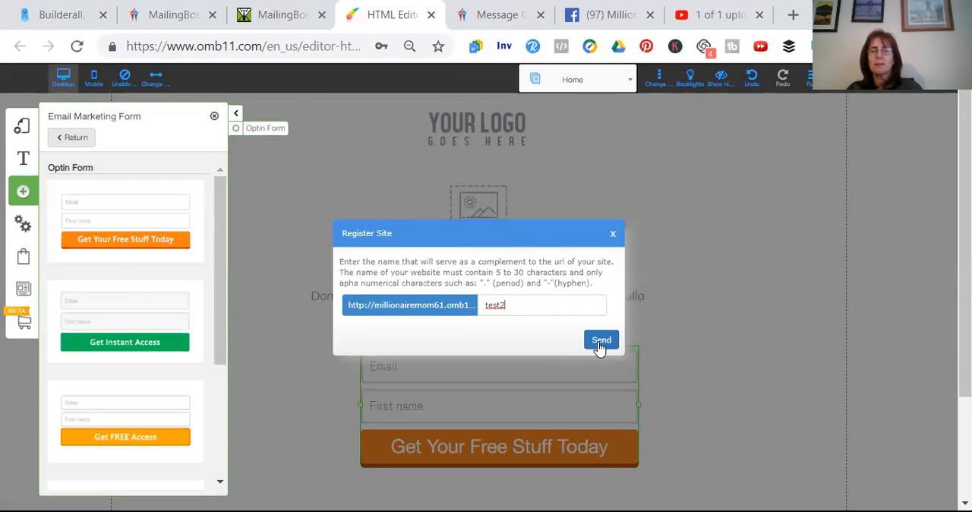
click(602, 341)
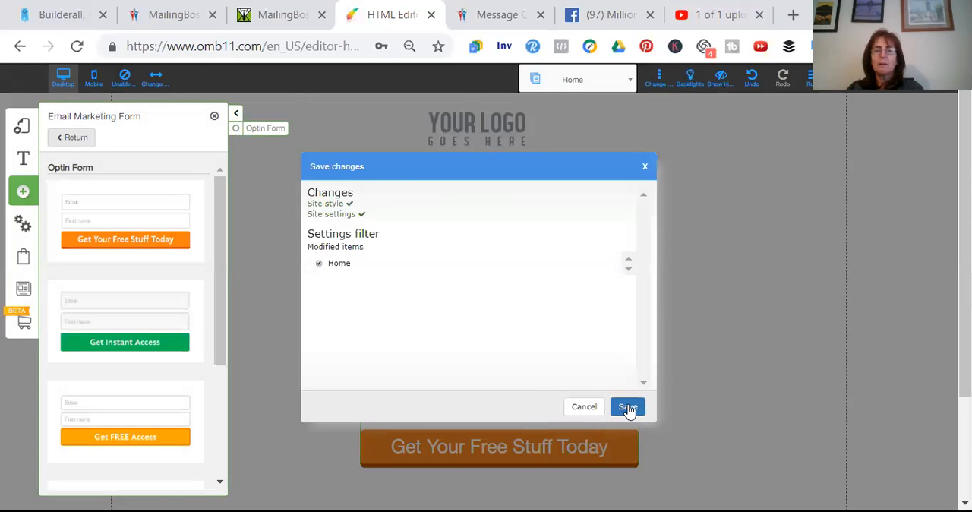
click(627, 409)
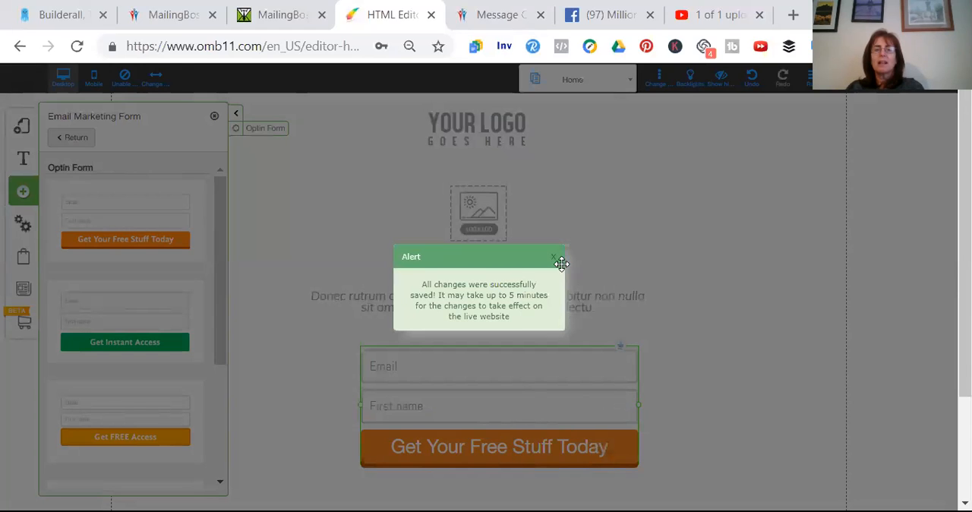
click(554, 257)
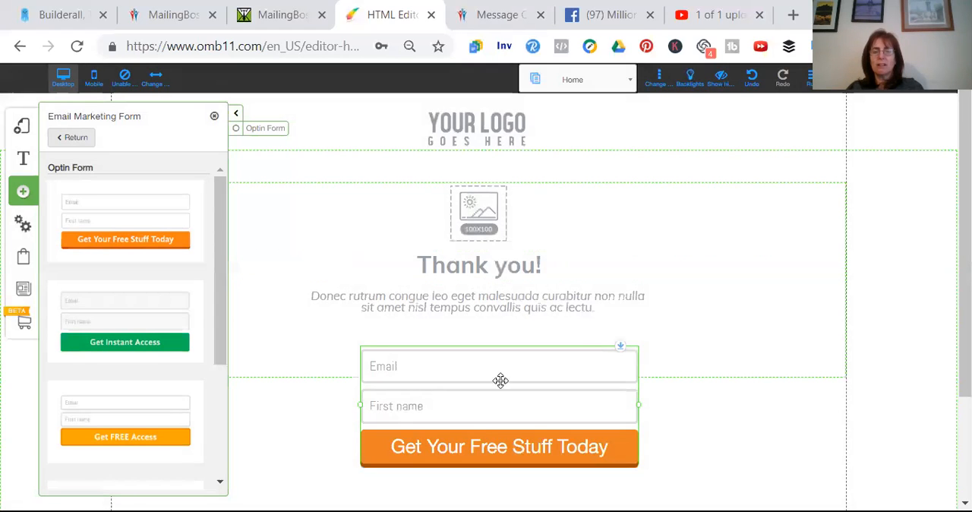
Configure the opt-in form to use MailingBoss with the "test" list
click(476, 450)
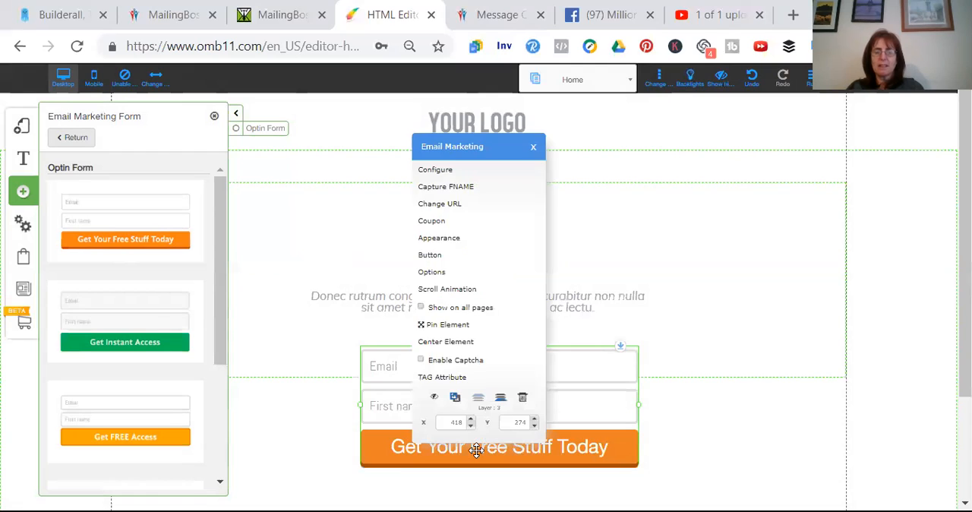
click(437, 170)
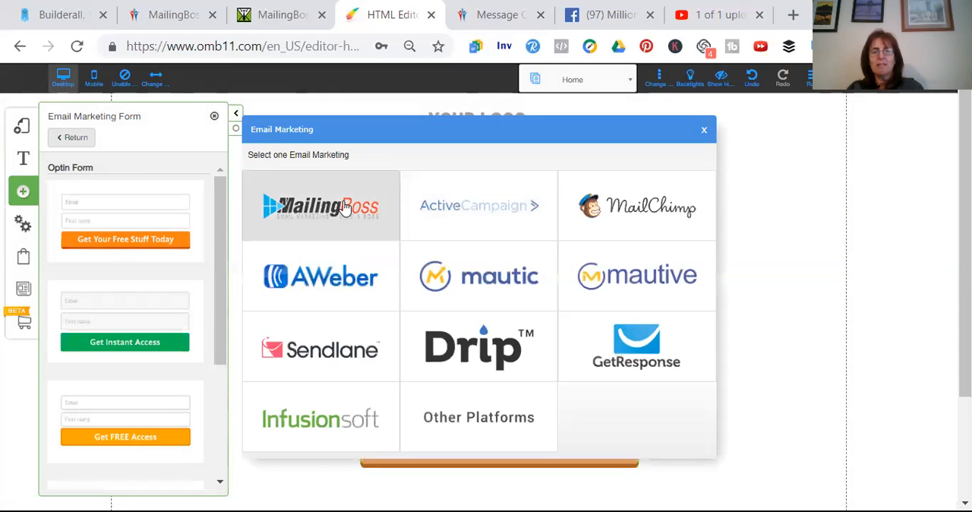
click(342, 204)
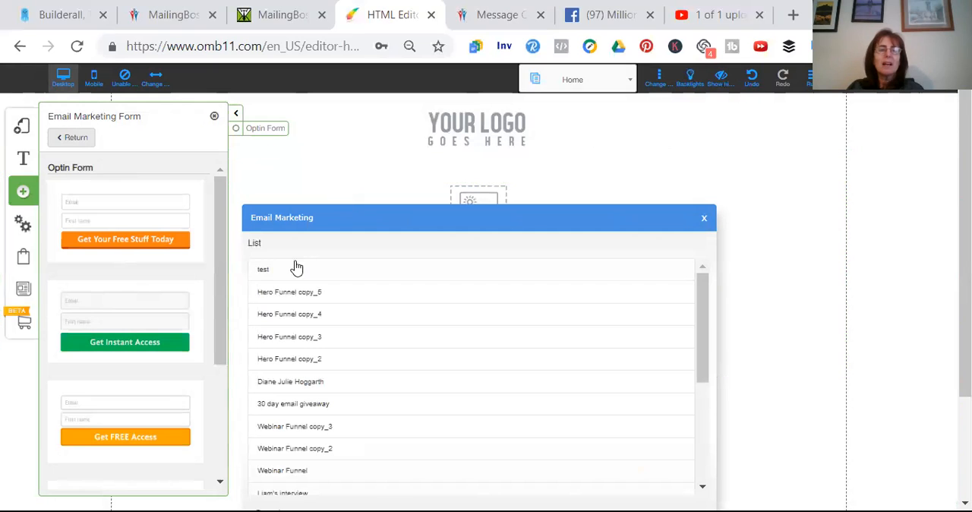
click(287, 272)
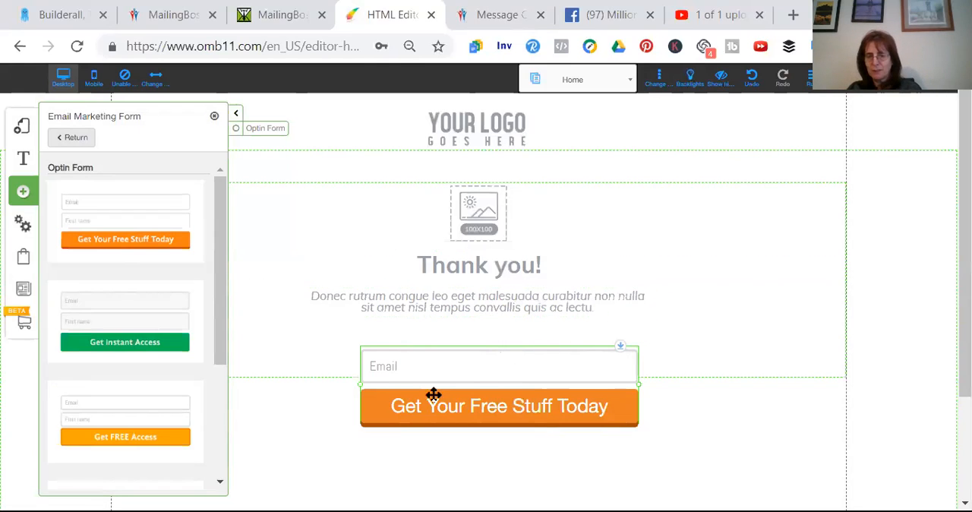
Open the opt-in form's URL settings and enter google.com as the web address for Pending subscribe
click(473, 406)
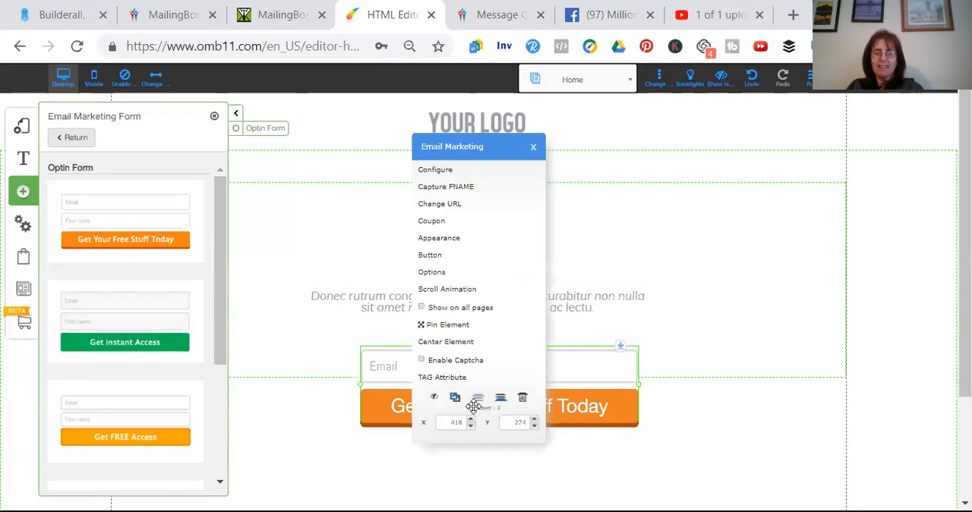
click(441, 205)
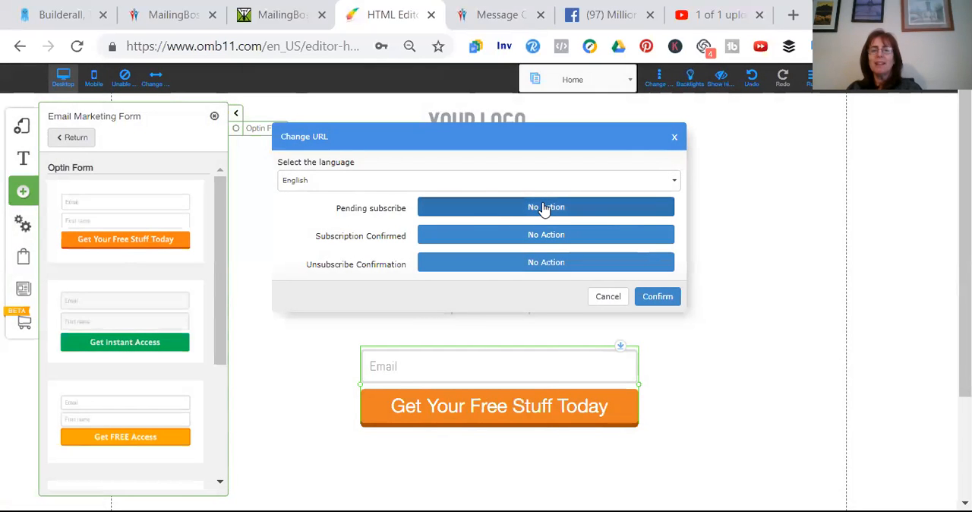
click(544, 208)
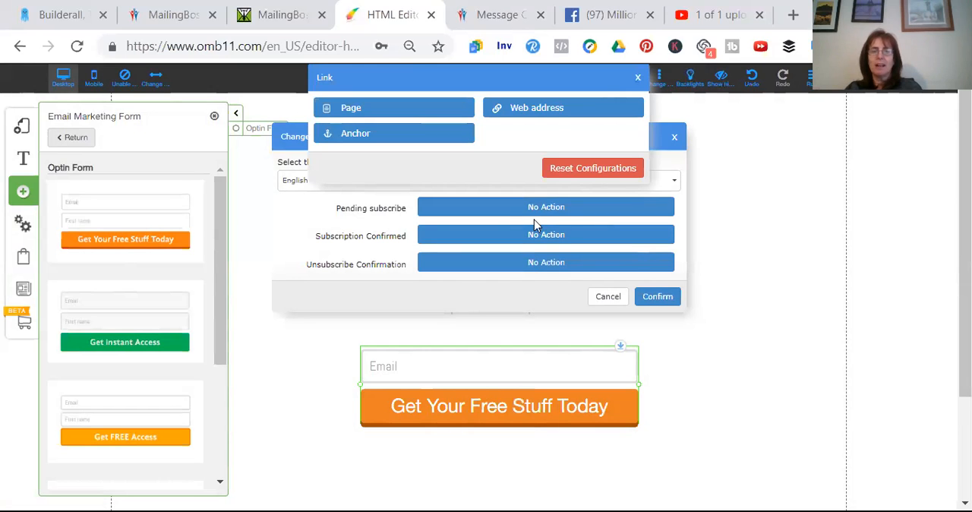
click(522, 109)
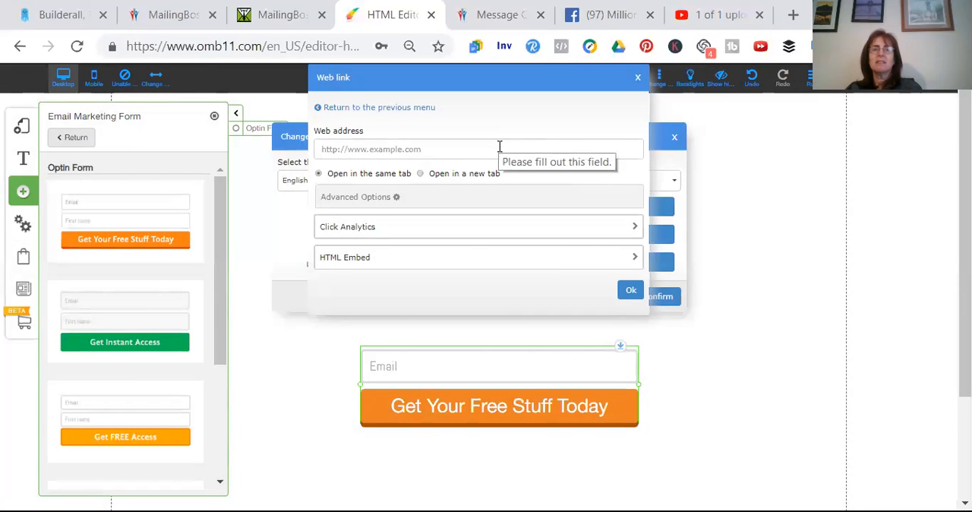
click(500, 148)
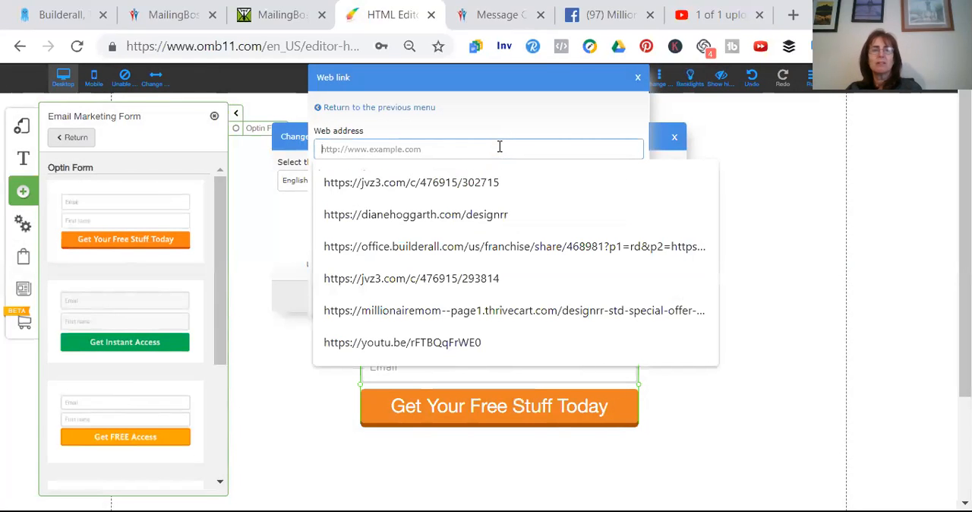
text(google.com)
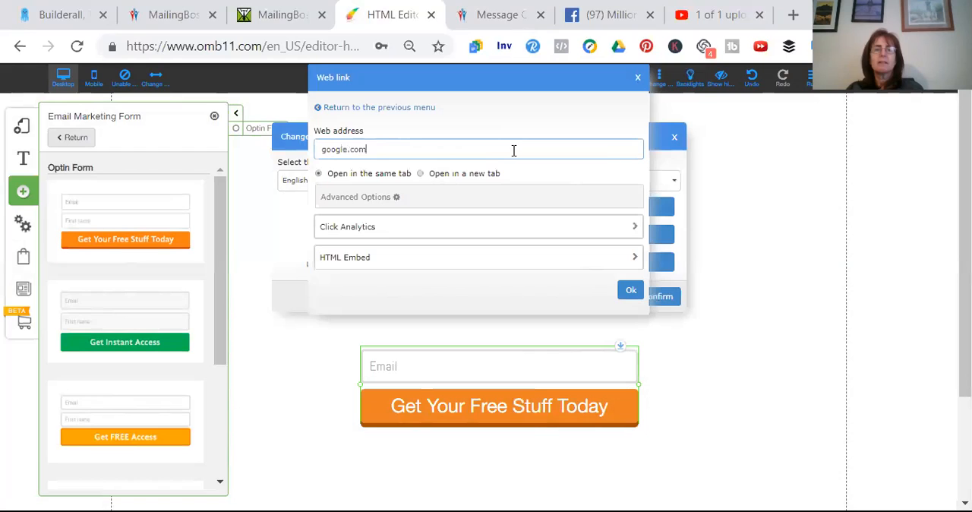
Open YouTube in a new browser tab and copy its web address
click(792, 15)
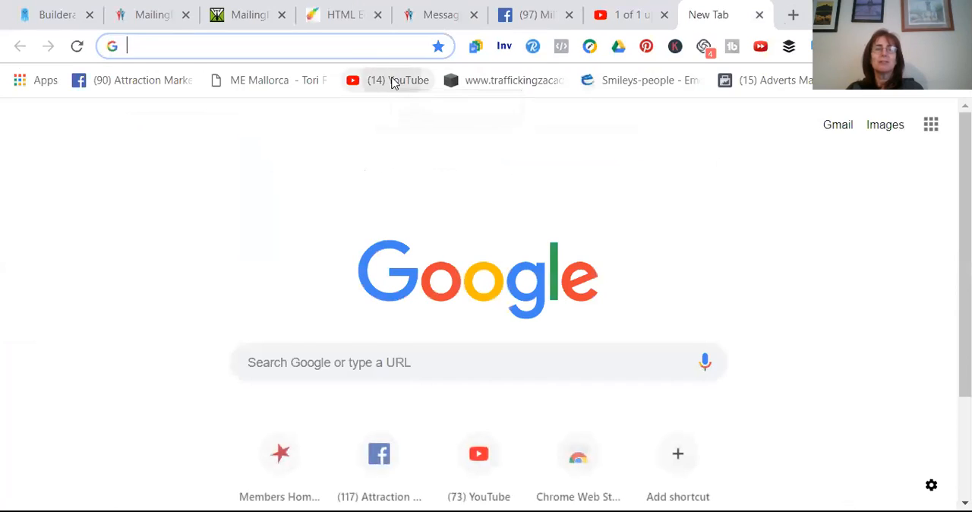
click(393, 82)
click(292, 43)
key(ctrl+c)
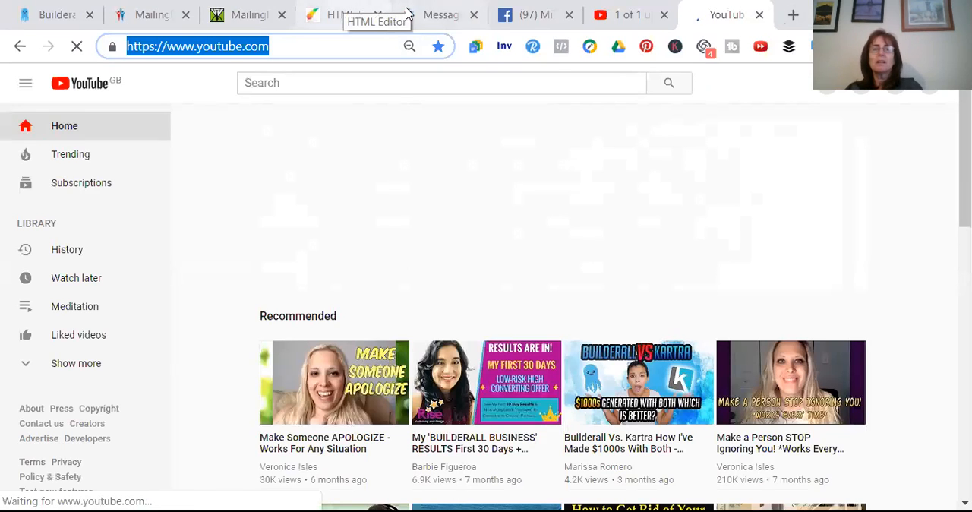
click(338, 17)
click(403, 144)
key(BackSpace)
key(BackSpace)
key(BackSpace)
key(BackSpace)
key(BackSpace)
key(BackSpace)
key(BackSpace)
key(BackSpace)
key(BackSpace)
key(BackSpace)
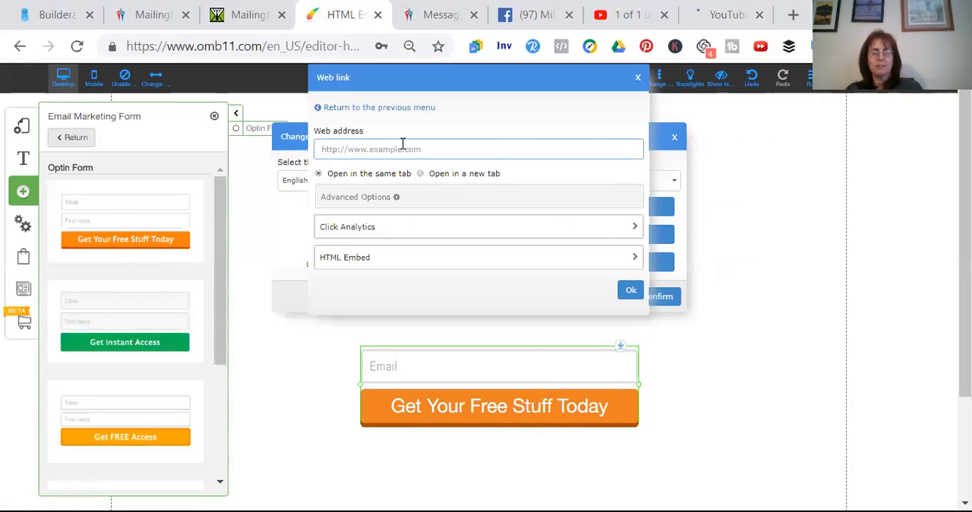
key(ctrl+v)
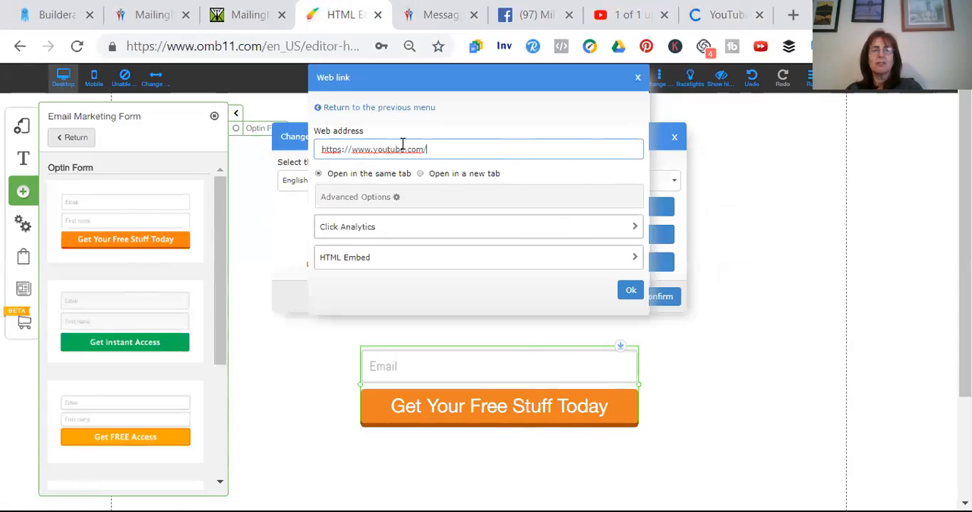
click(631, 292)
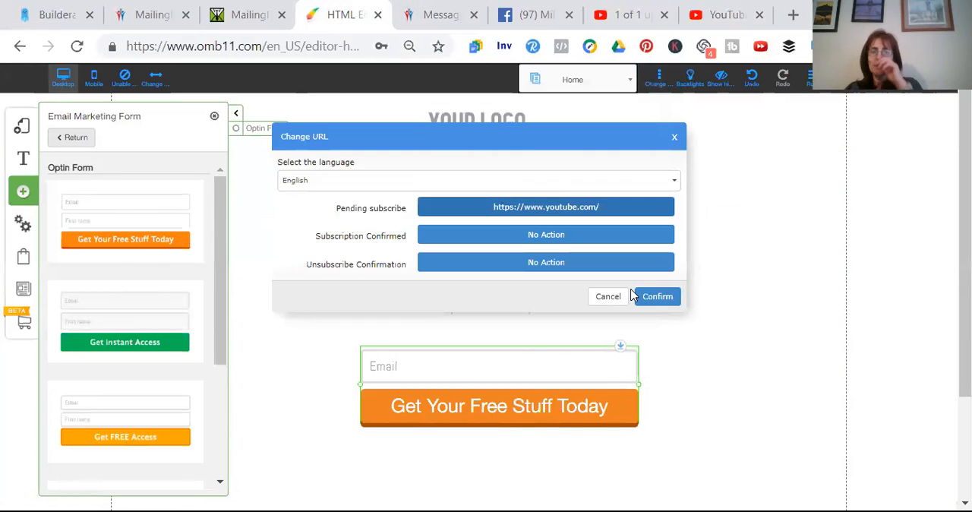
click(565, 236)
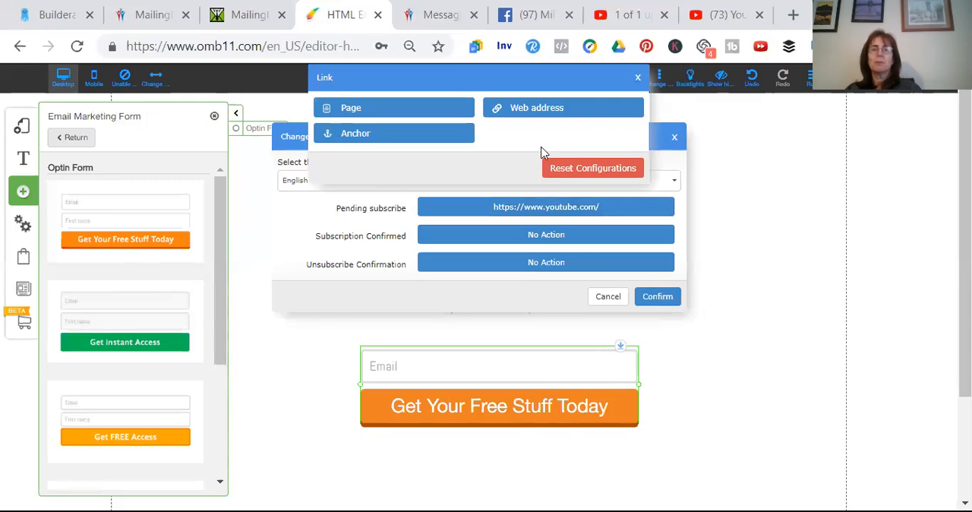
click(381, 107)
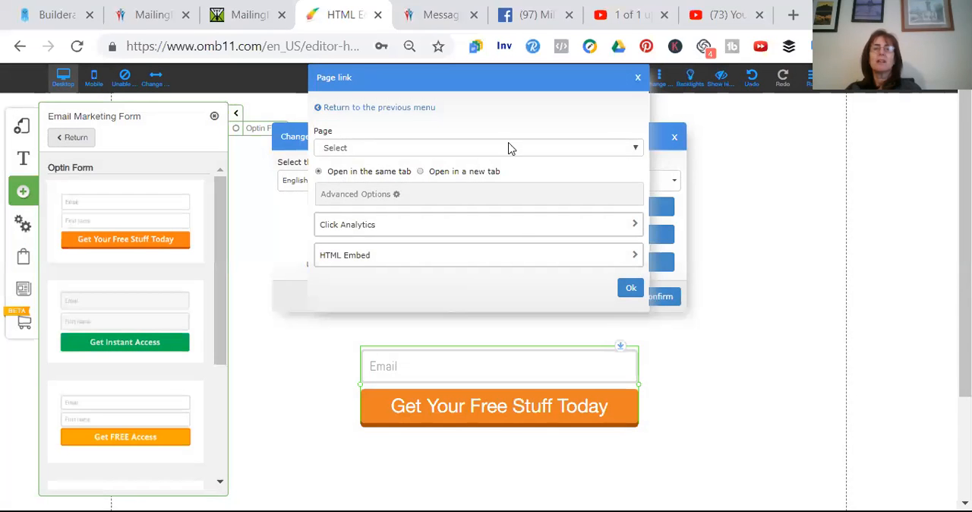
click(634, 150)
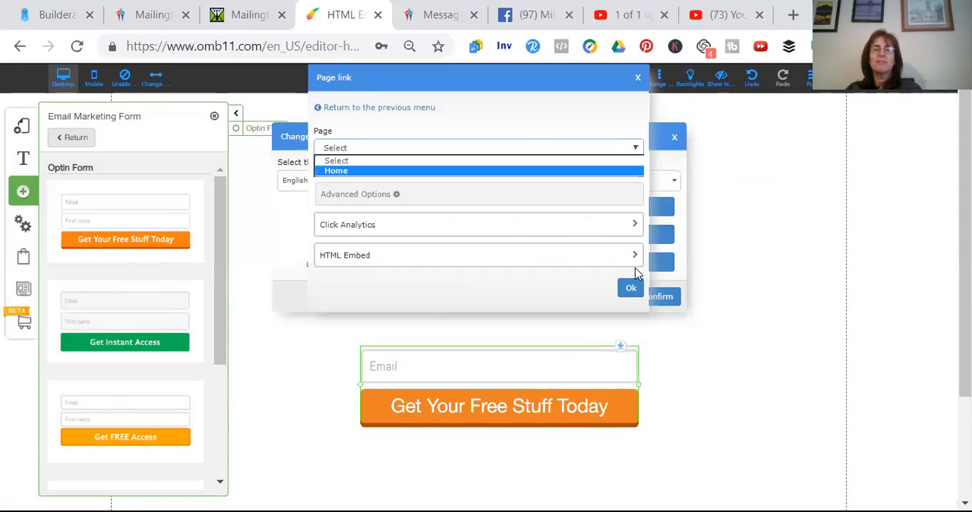
click(630, 292)
click(630, 291)
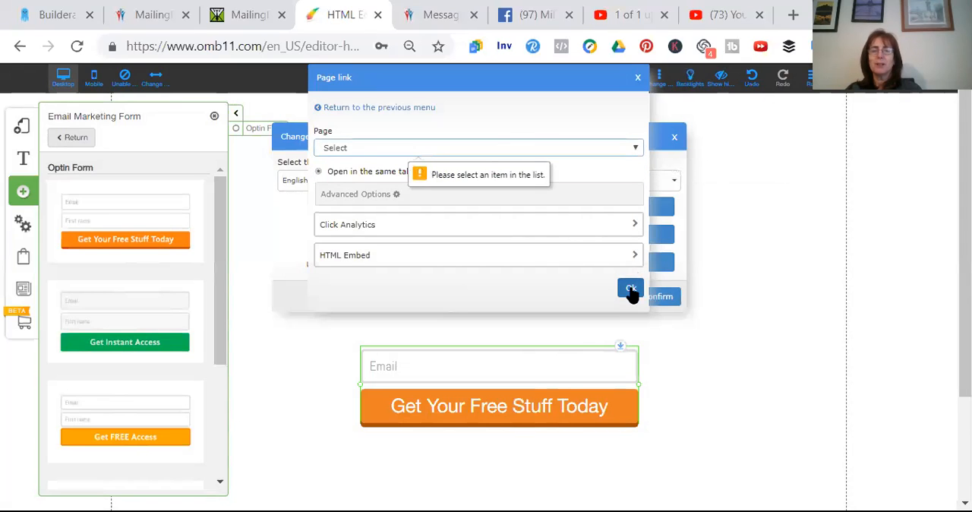
click(636, 78)
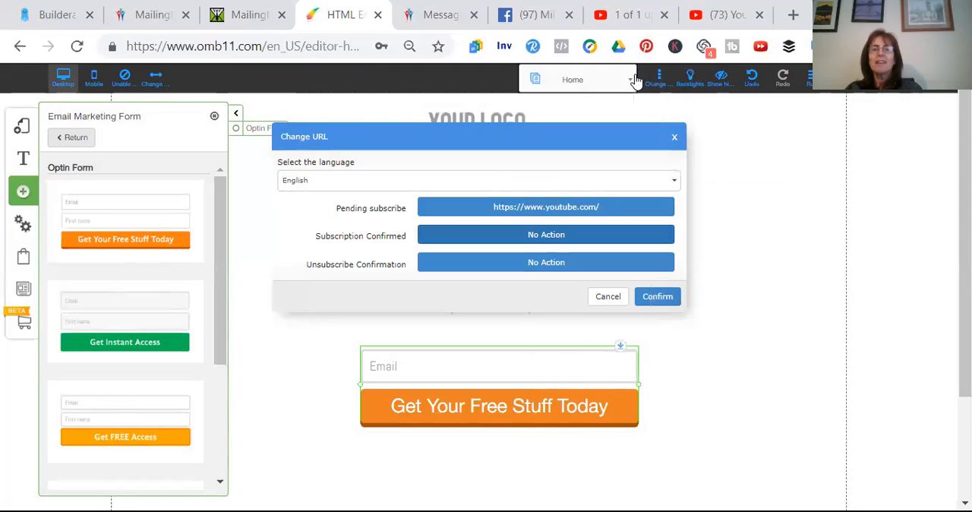
click(551, 236)
click(511, 108)
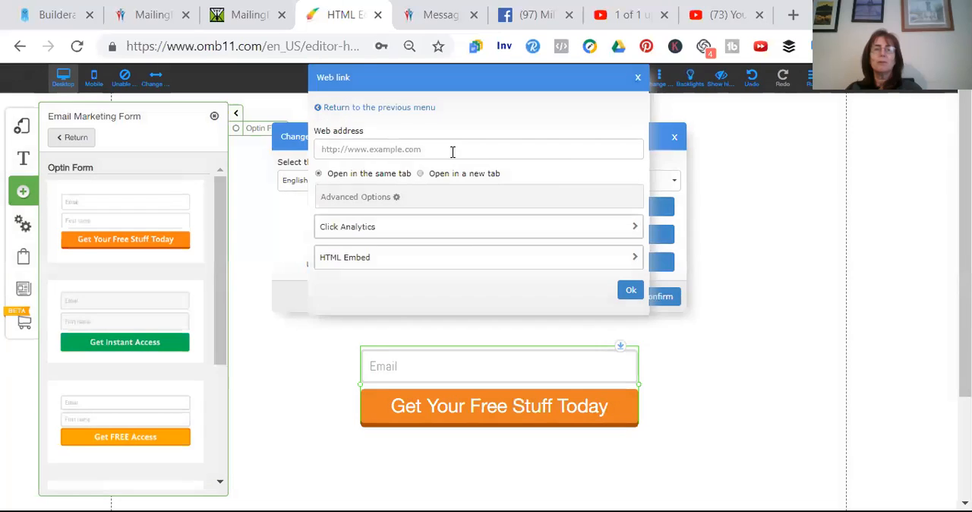
click(453, 149)
key(ctrl+v)
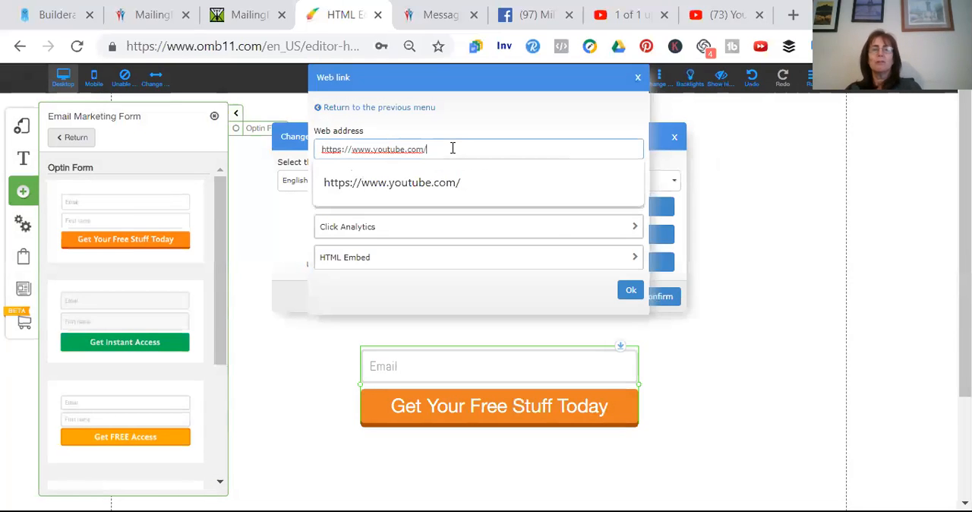
click(630, 291)
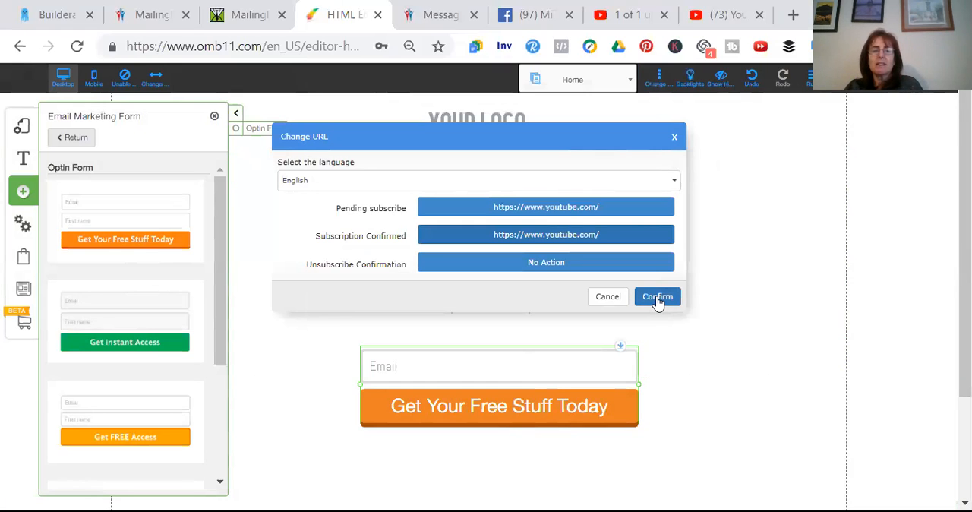
click(656, 297)
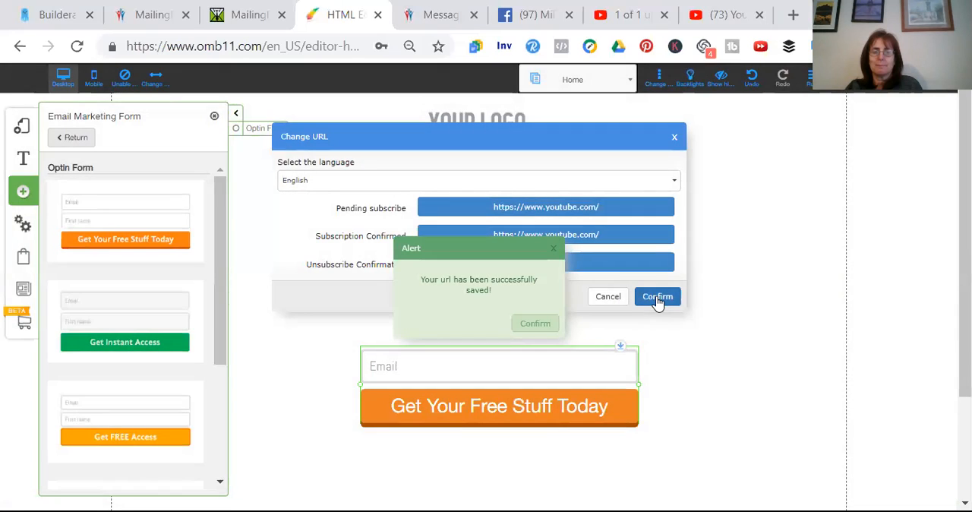
click(538, 325)
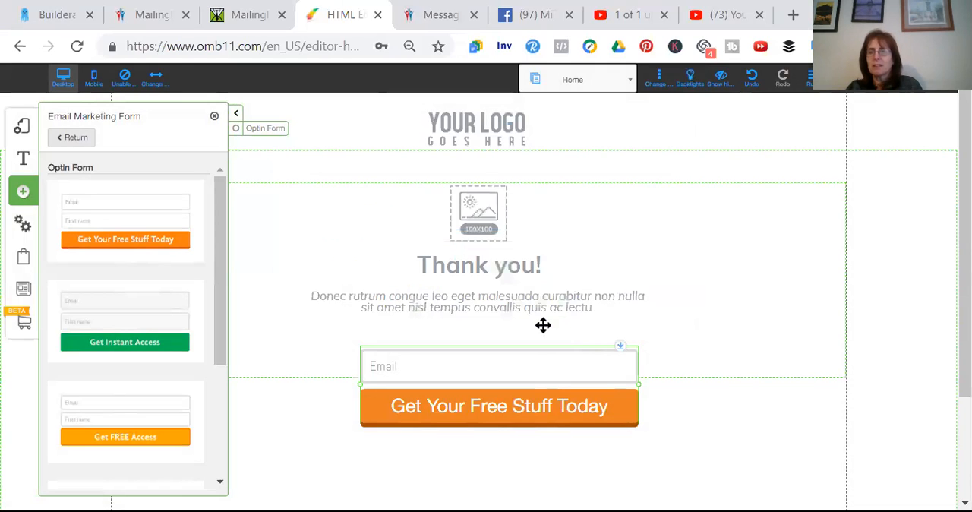
Save the changes to the Home page and dismiss the alert
click(925, 97)
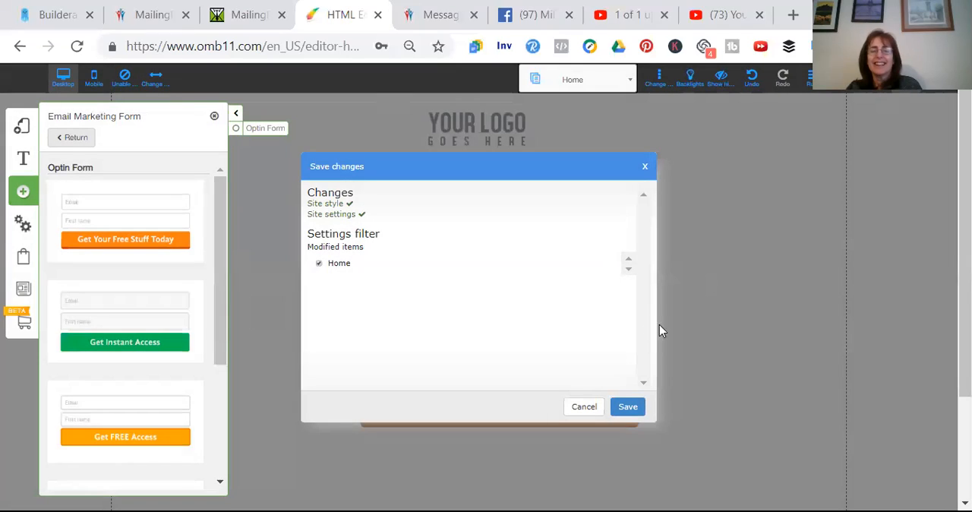
click(628, 406)
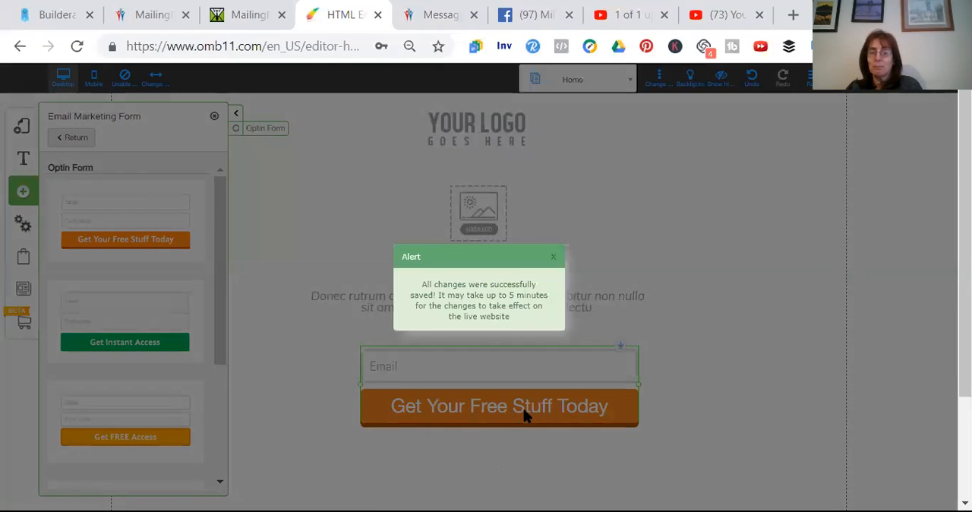
click(553, 256)
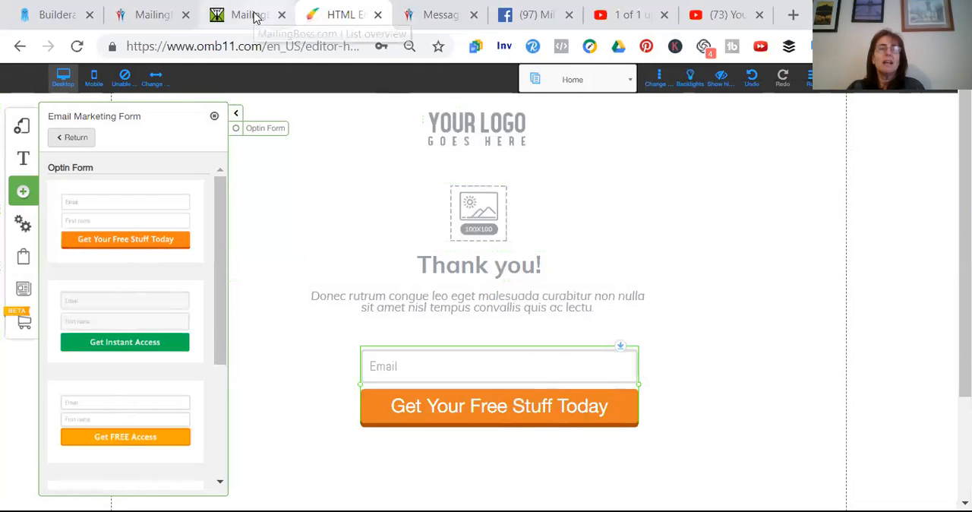
Switch to the Builderall office, list the Drag and Drop Pixel Perfect sites and publish the test2 website
click(146, 13)
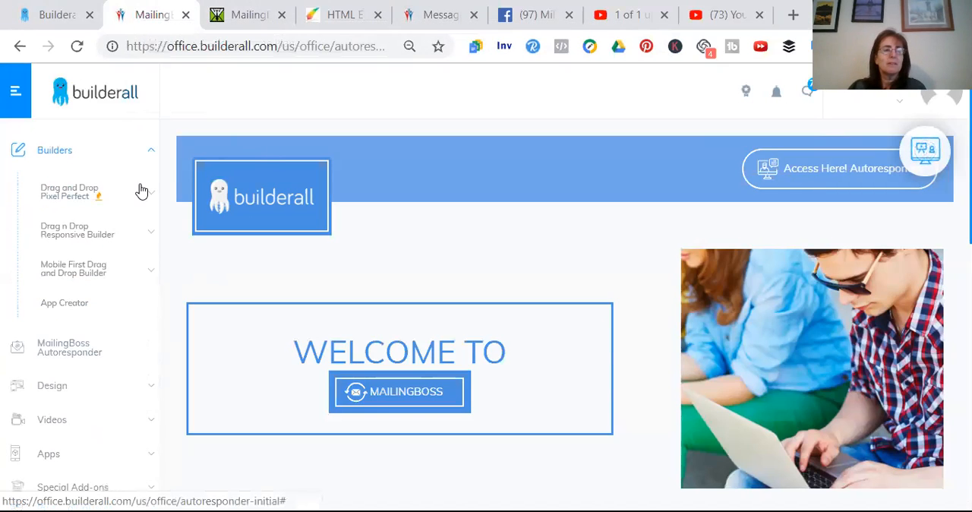
click(141, 190)
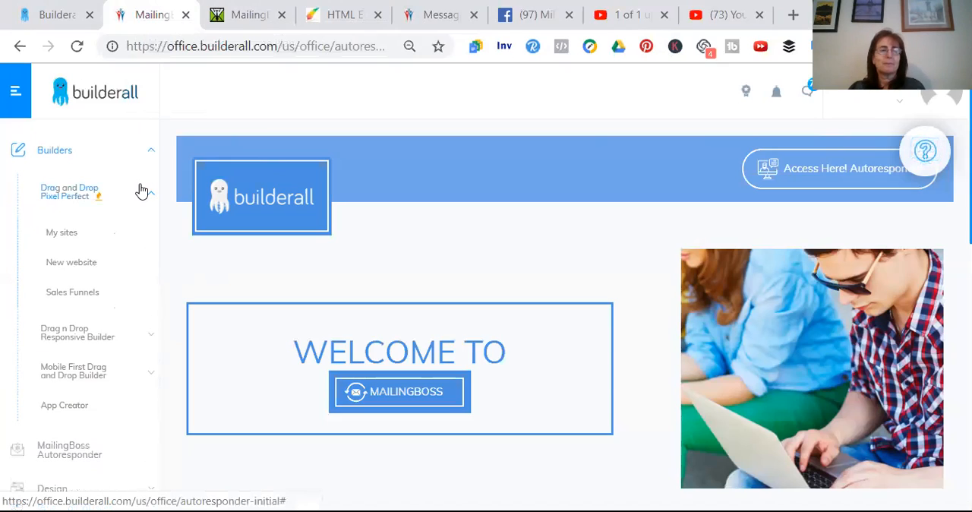
click(142, 190)
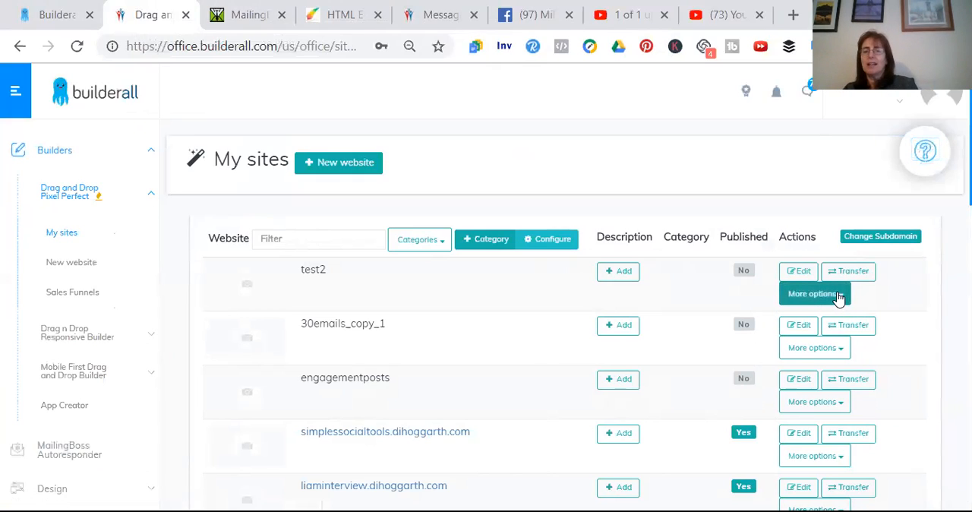
click(838, 296)
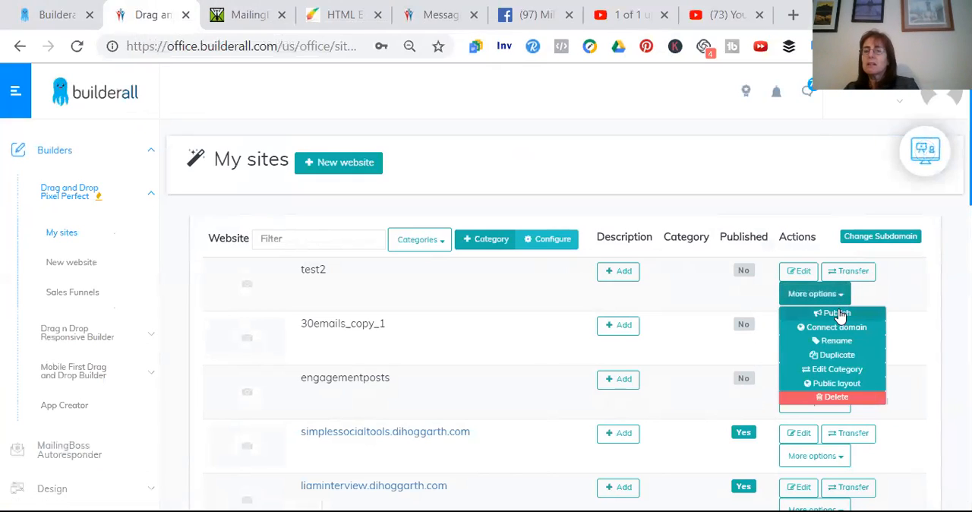
click(835, 314)
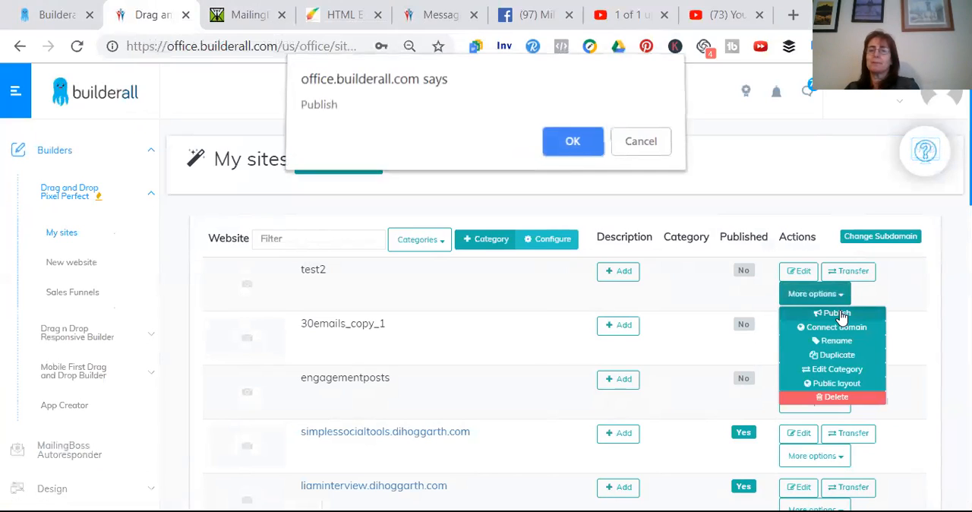
click(571, 147)
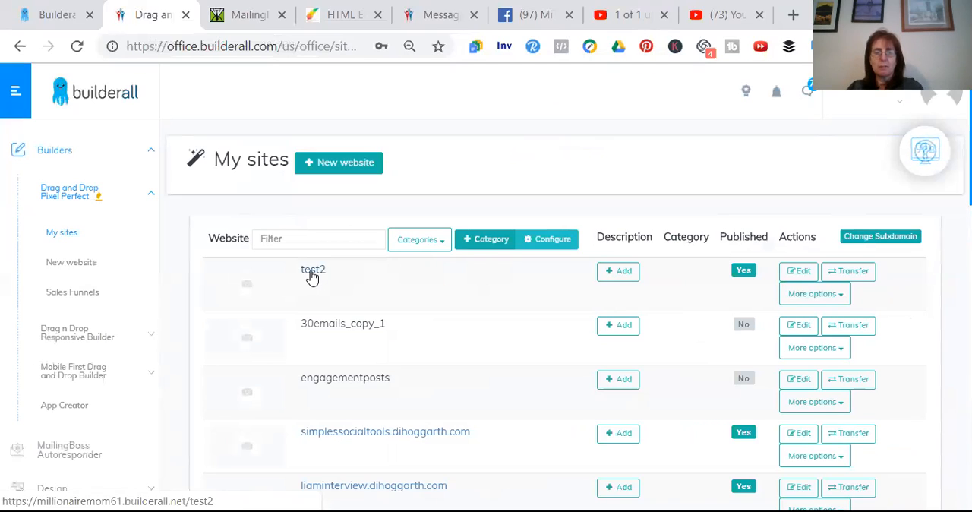
Open the published test2 page, try to subscribe with a saved e-mail address, and close the page's browser tab
click(311, 274)
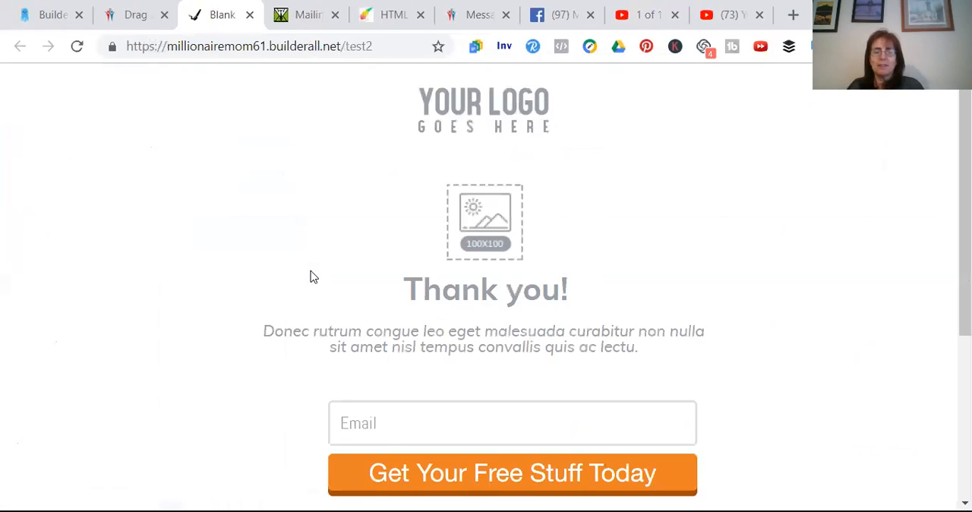
click(489, 425)
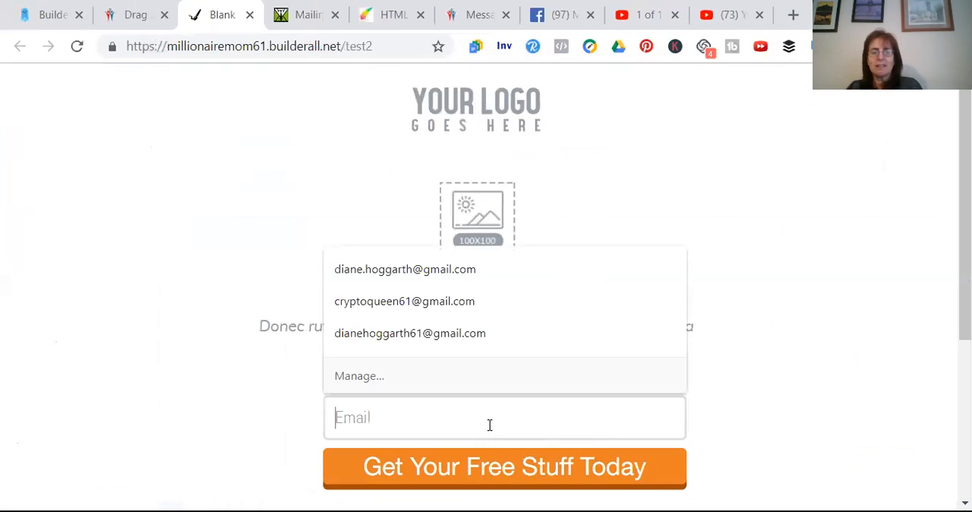
click(441, 269)
click(427, 467)
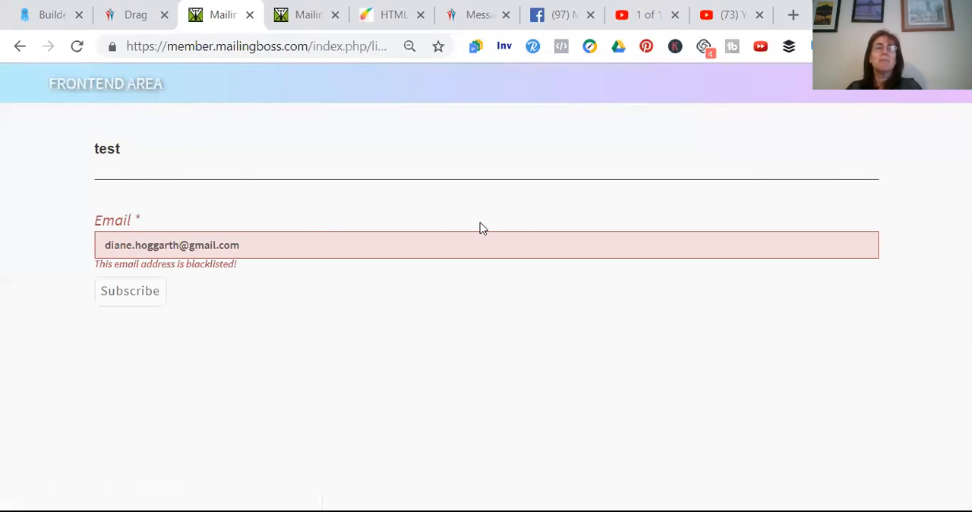
click(248, 16)
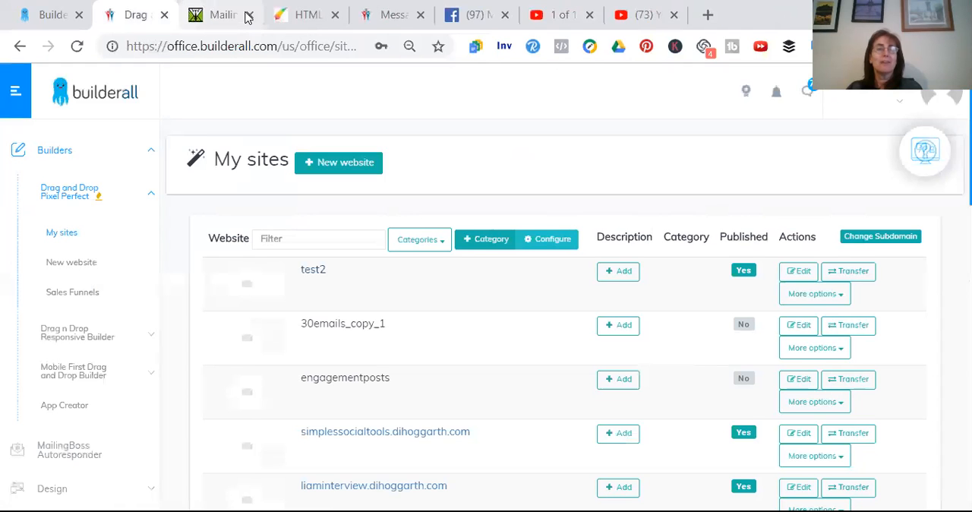
Open the Mohmal temporary email service in a new browser tab, generate a random-name address and copy it
click(707, 15)
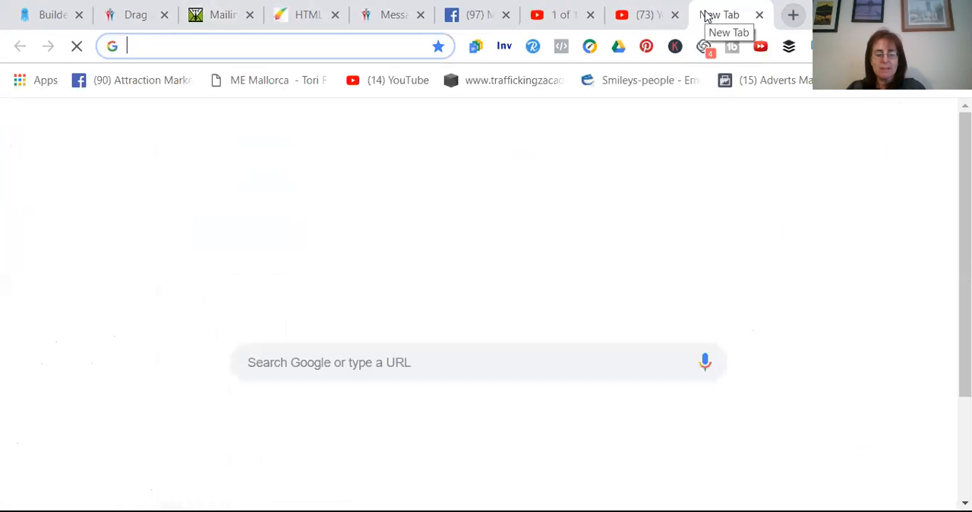
text(mohmal)
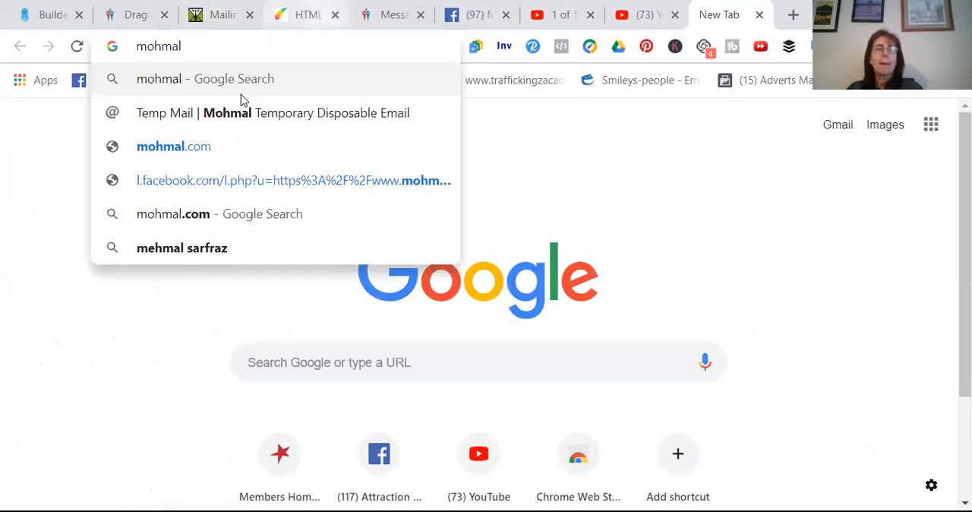
click(225, 114)
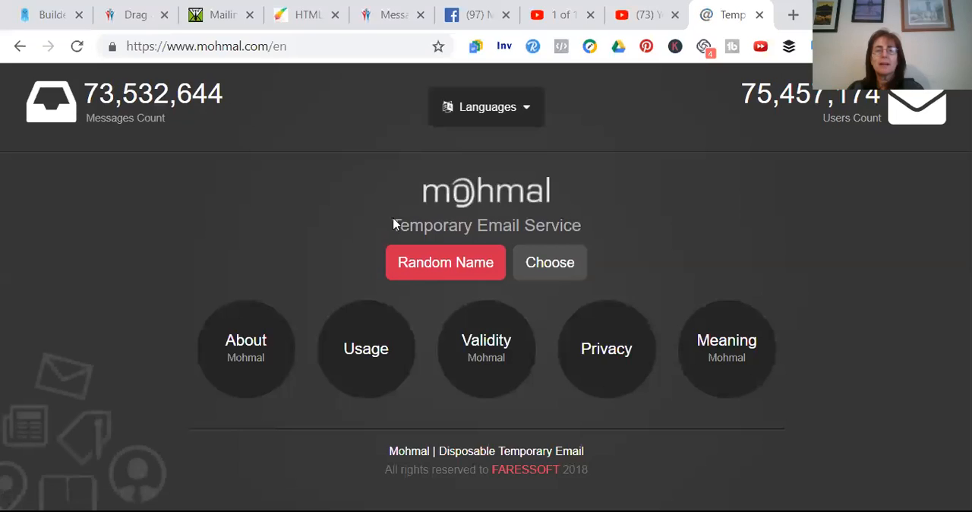
click(439, 262)
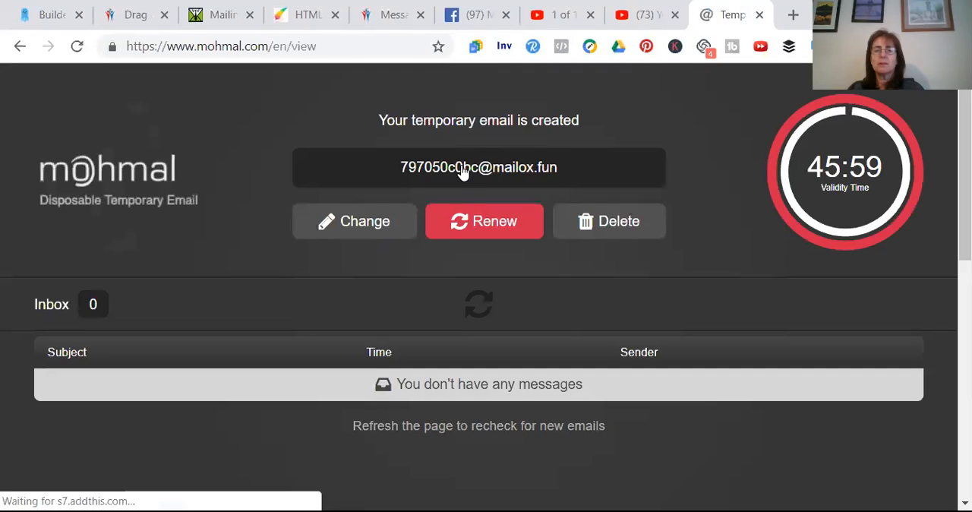
click(462, 170)
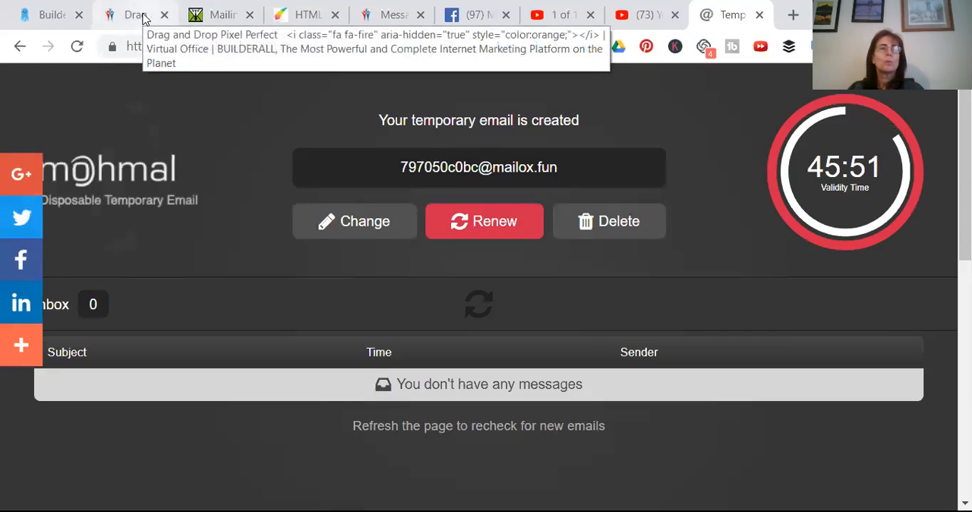
Return to My sites, open test2 in a new tab and submit its opt-in form with the copied temporary e-mail address
click(137, 15)
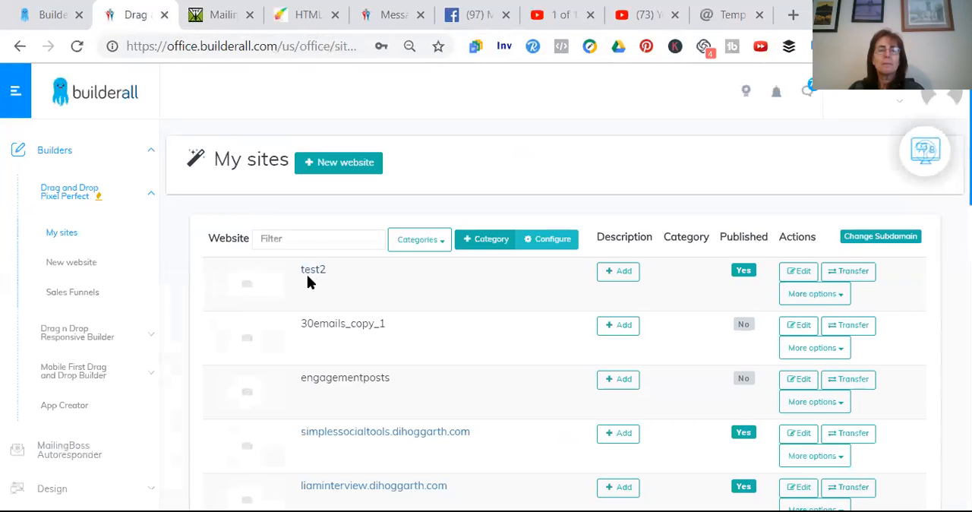
right_click(314, 279)
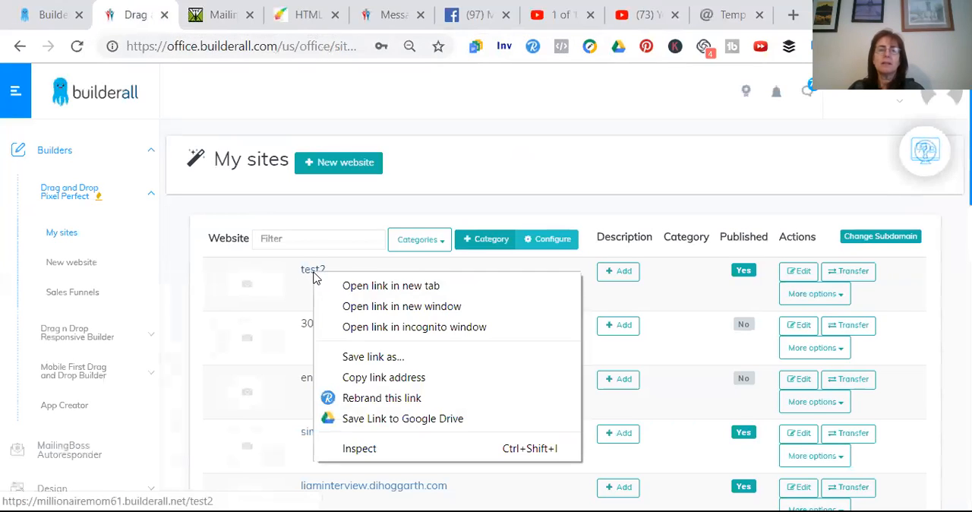
click(351, 286)
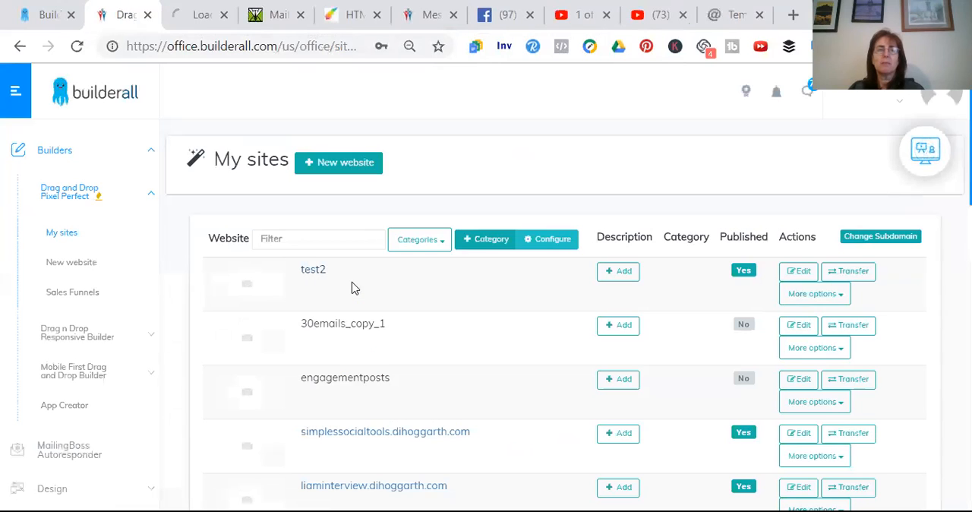
click(199, 14)
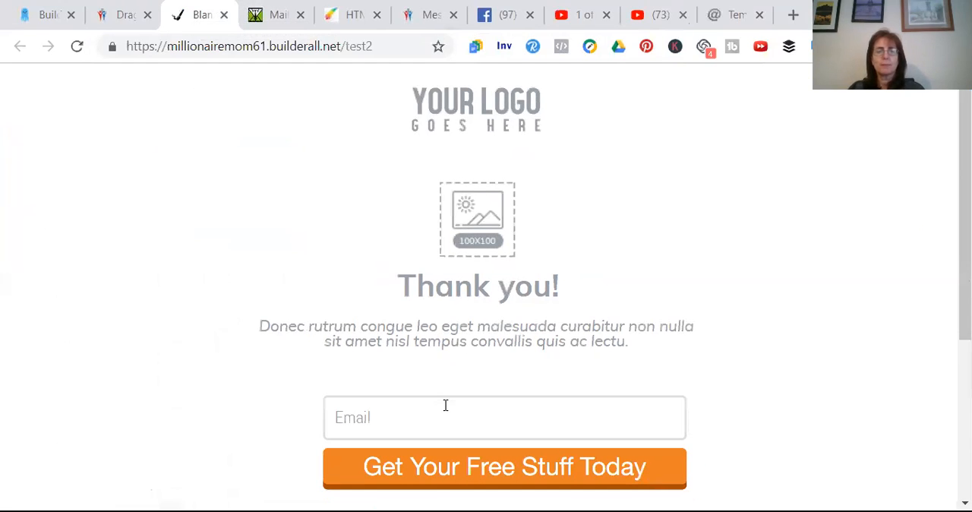
click(345, 419)
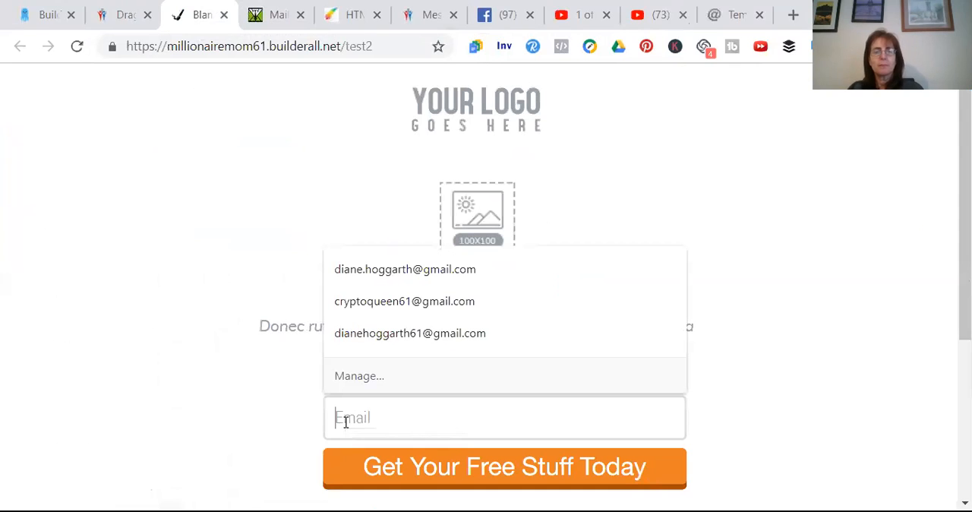
key(ctrl+v)
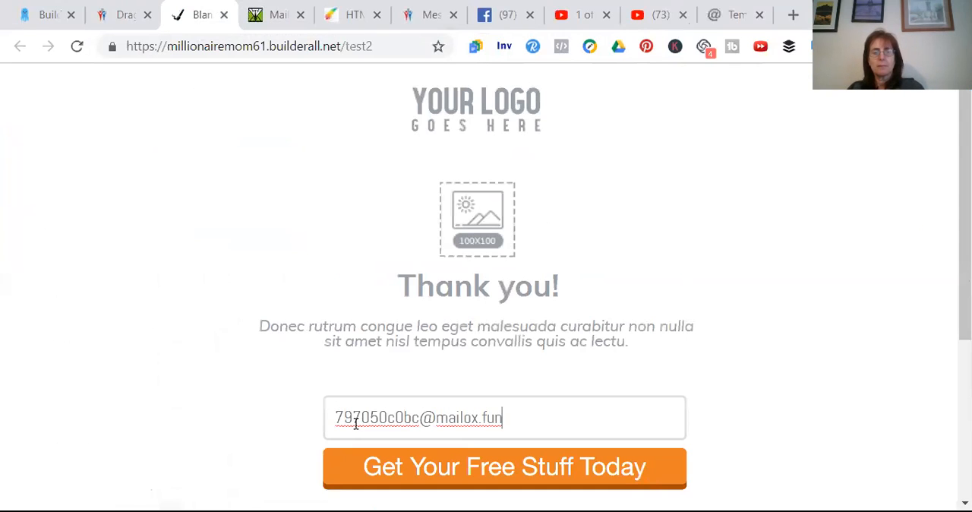
click(391, 467)
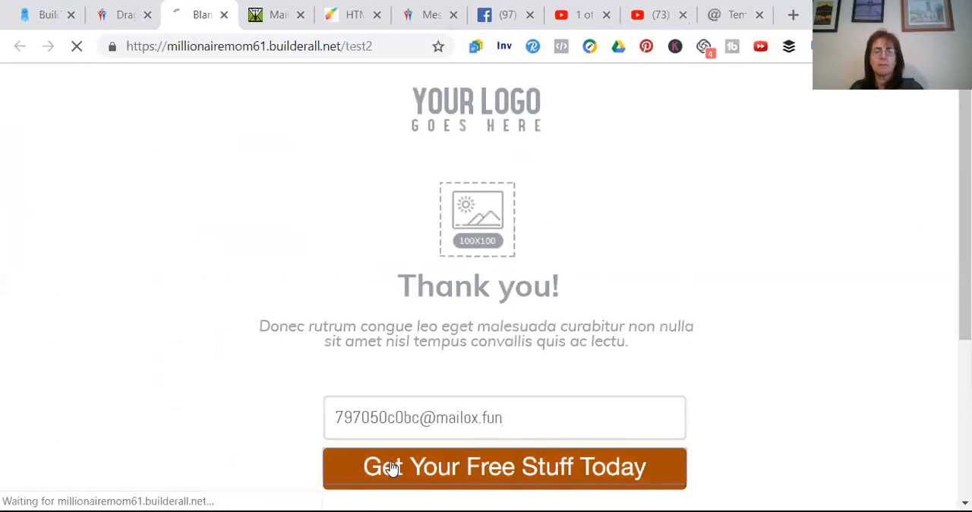